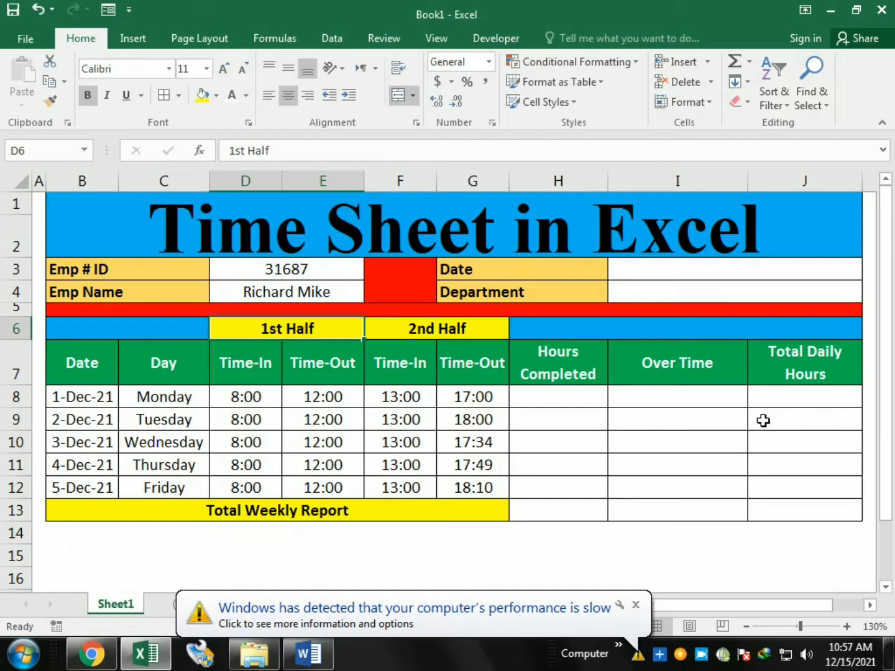
Enter 06-Dec-2021 as the time sheet's Date in cell I3.
left_click(636, 276)
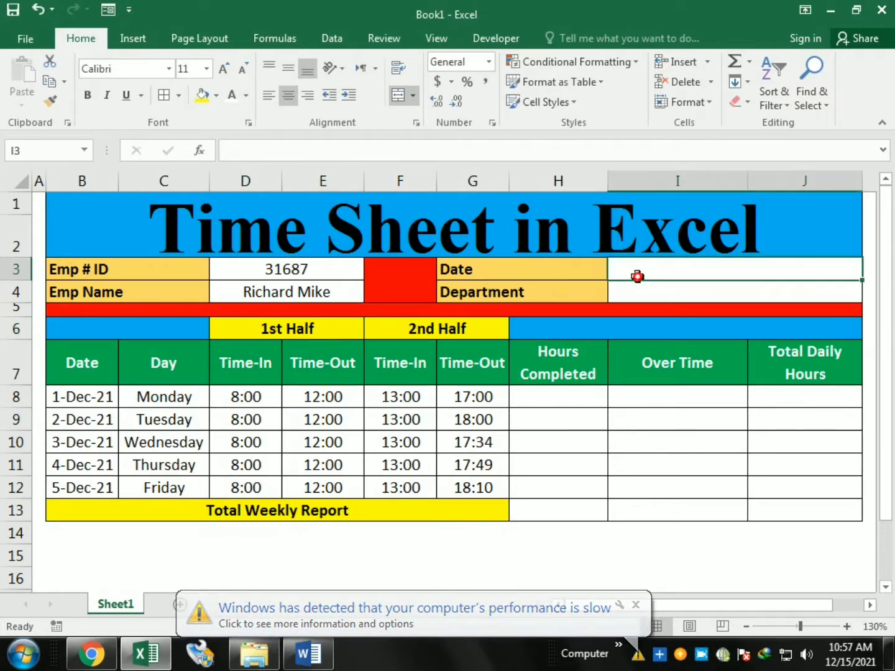
type("06-Dec-2021")
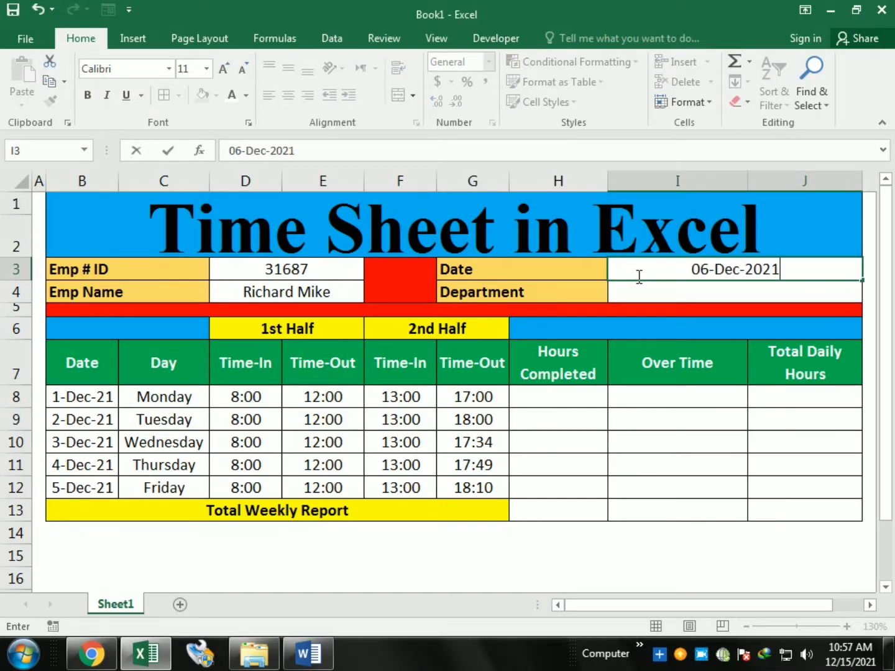
key("Return")
key("Up")
key("Down")
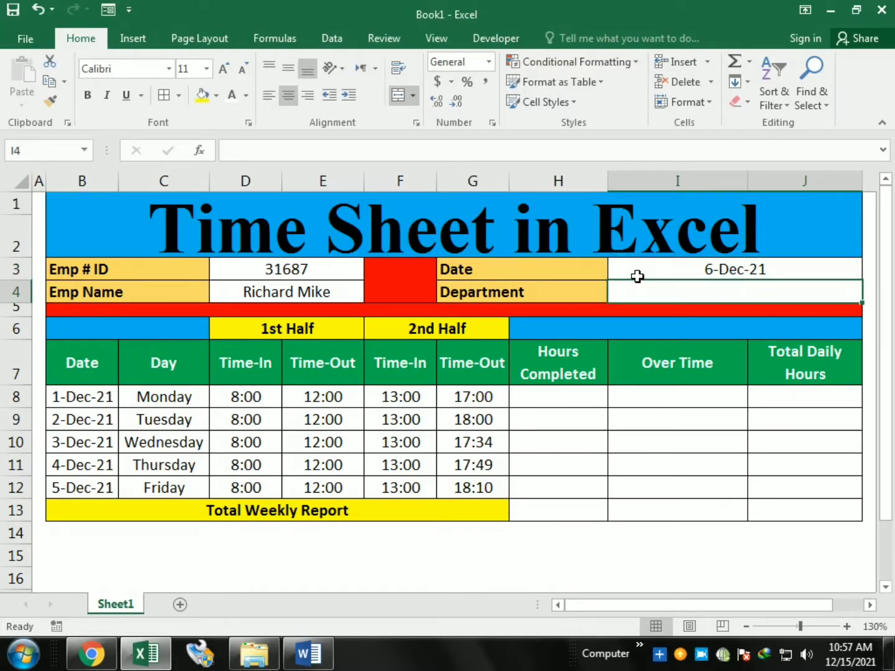
Enter Finance Department as the employee's Department in cell I4.
type("Finance")
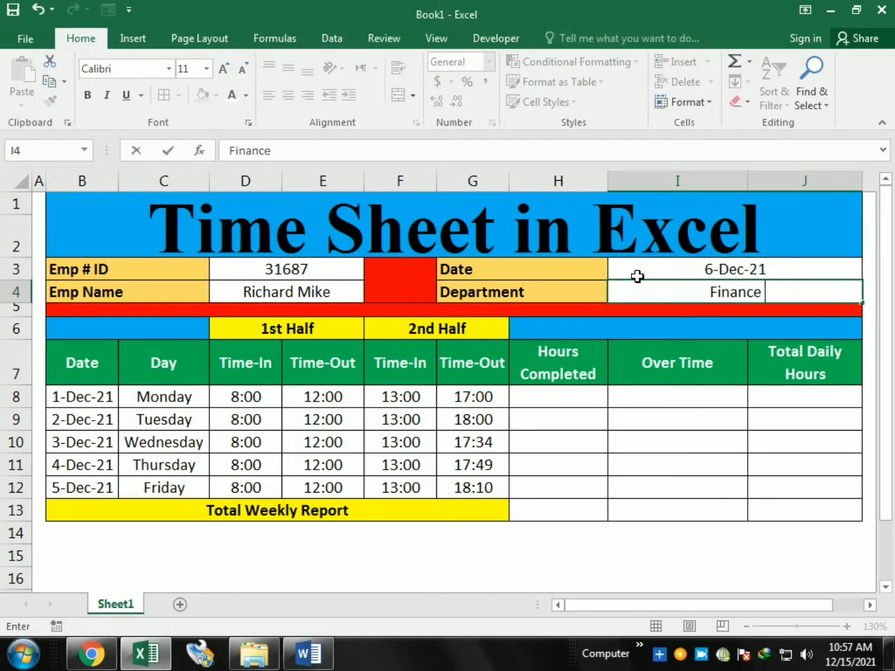
type(" Depar")
key("BackSpace")
type("art")
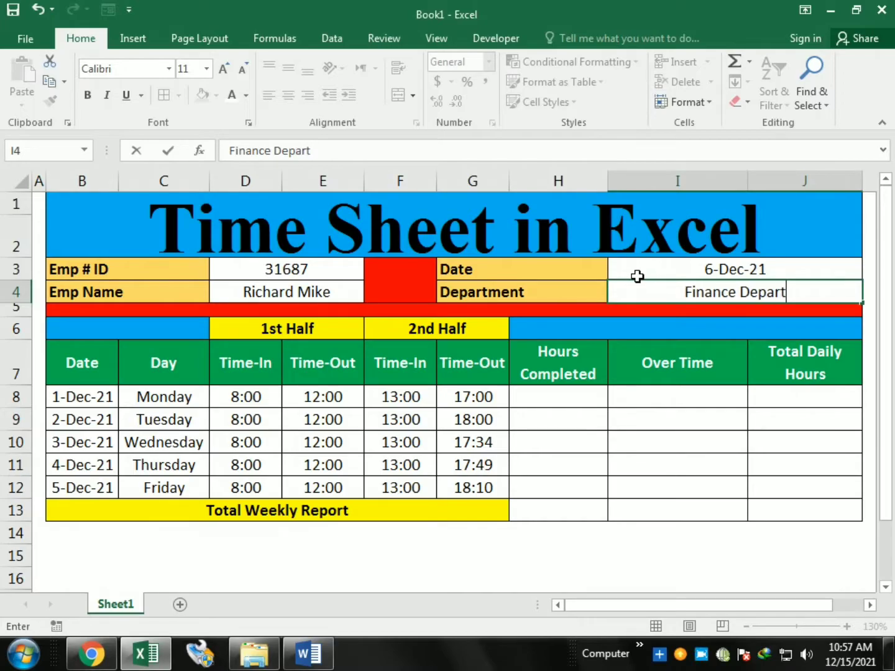
type("ment")
key("Return")
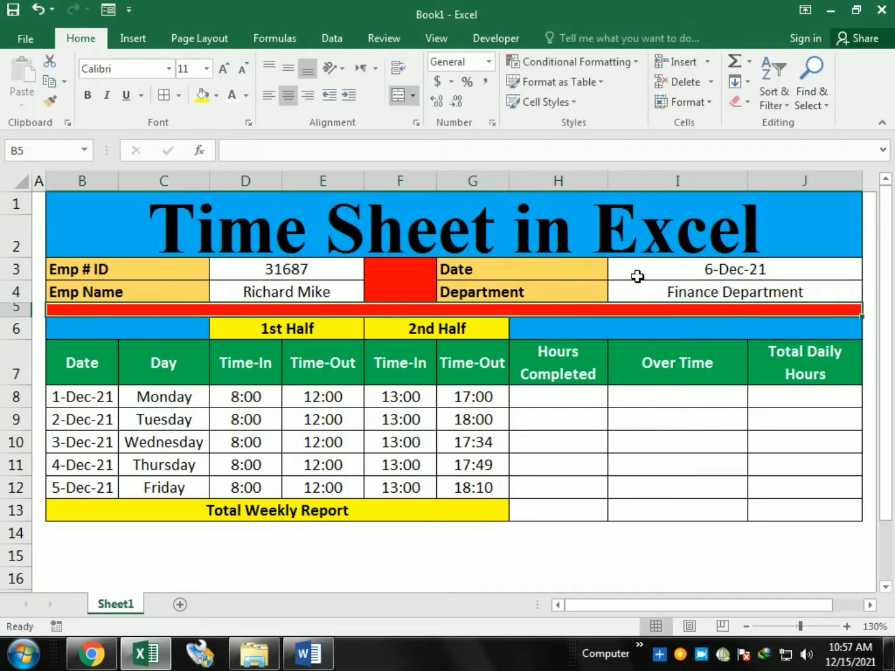
Begin Monday's Hours Completed formula in H8 with =IF(((E8-D8), and dismiss the Windows notification.
left_click(546, 404)
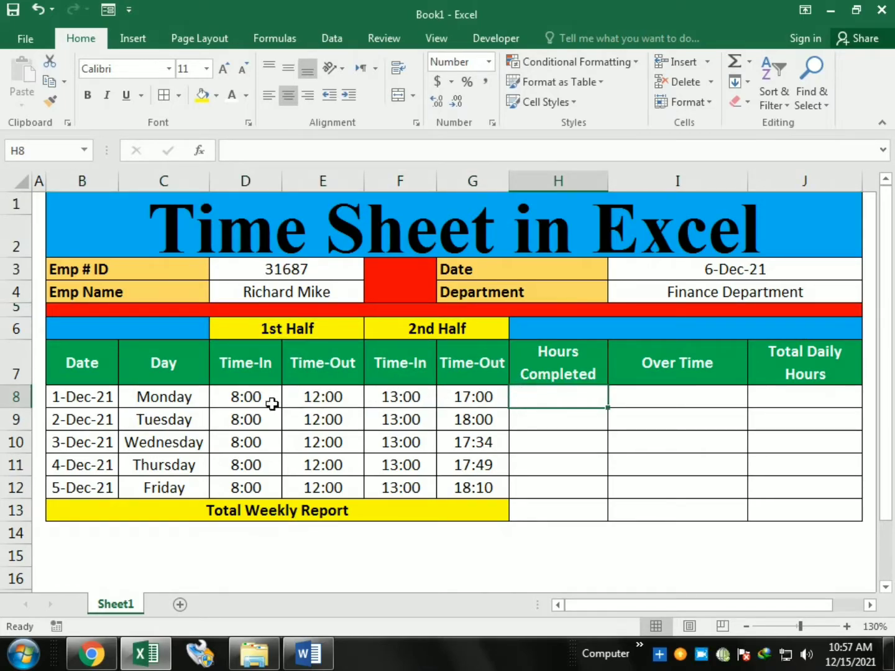
type("=")
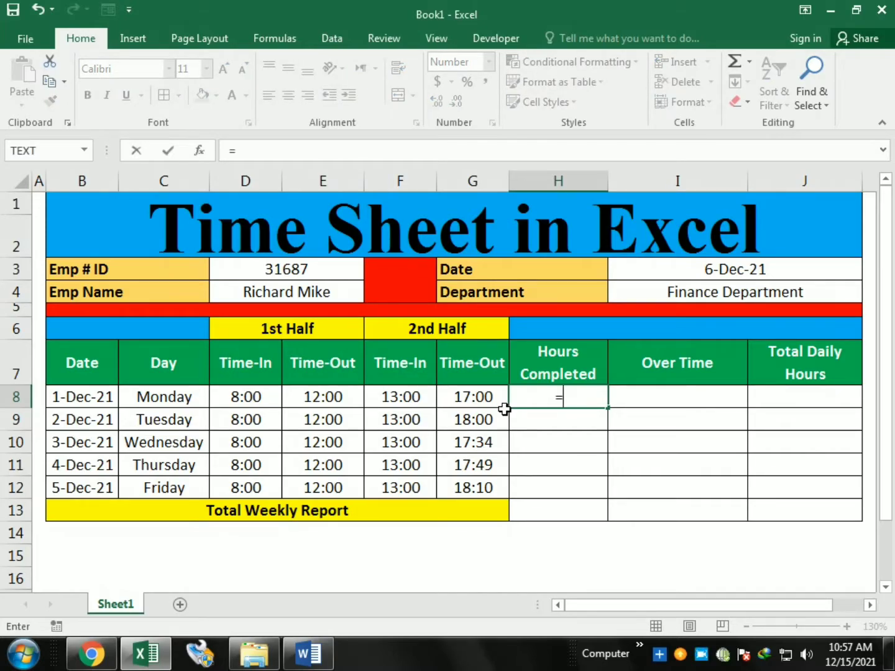
type("i")
key("BackSpace")
type("IF(((")
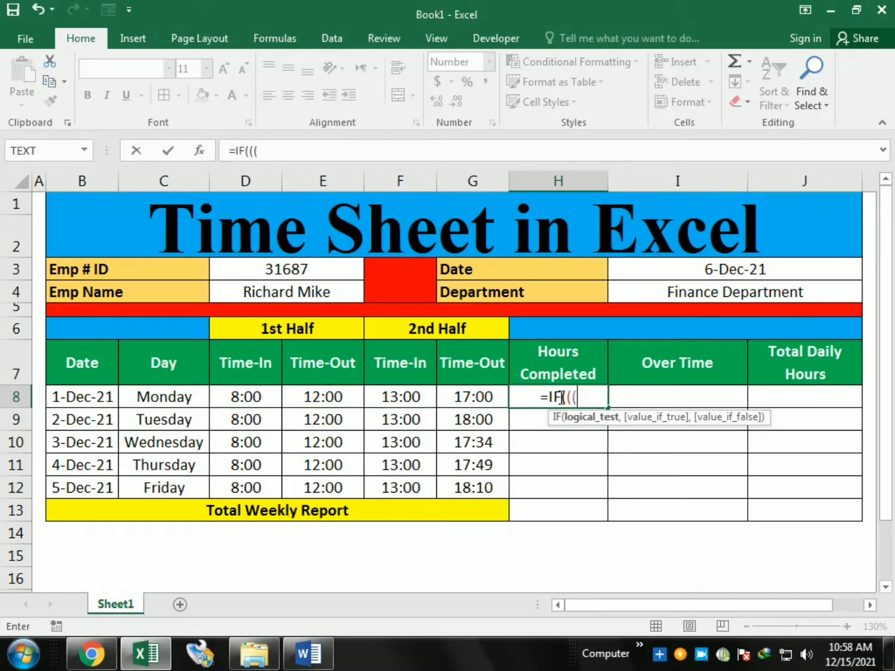
left_click(320, 394)
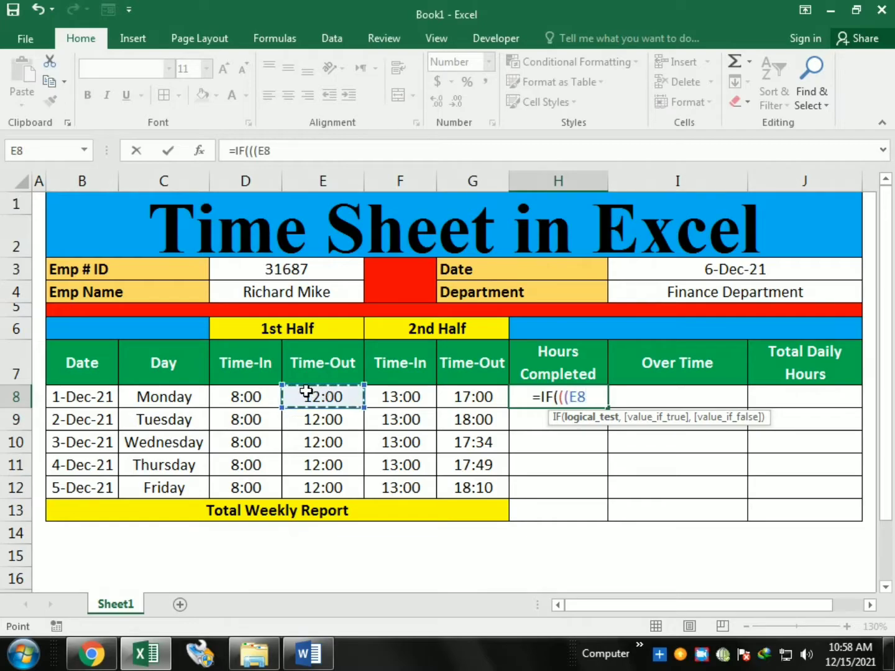
type("-")
left_click(245, 403)
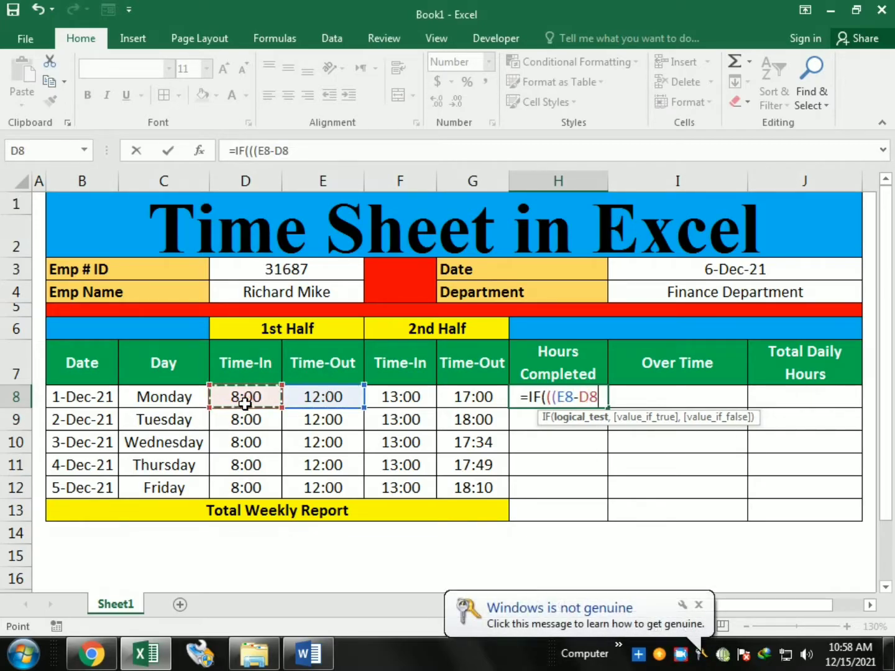
type(")")
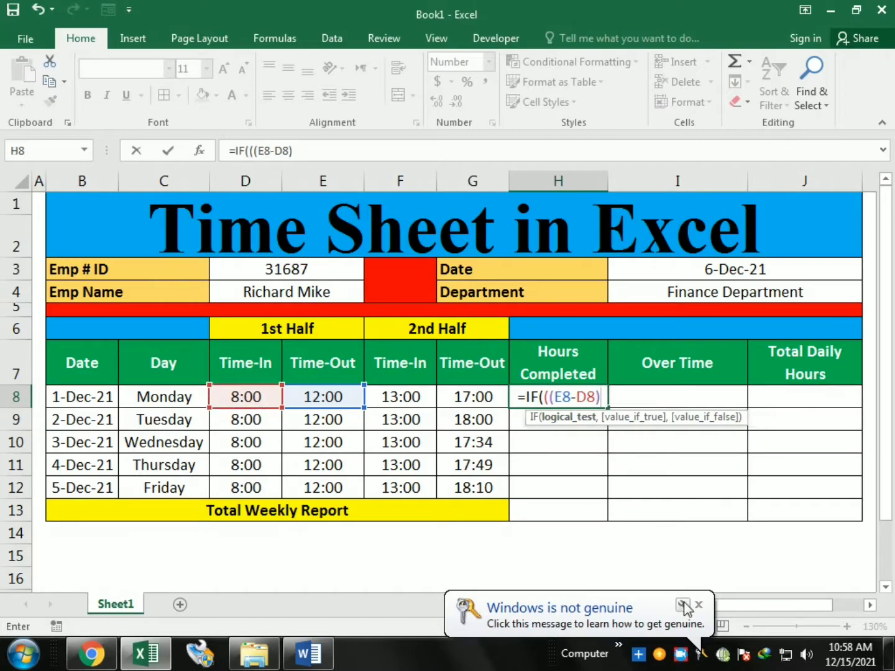
left_click(698, 605)
left_click(606, 398)
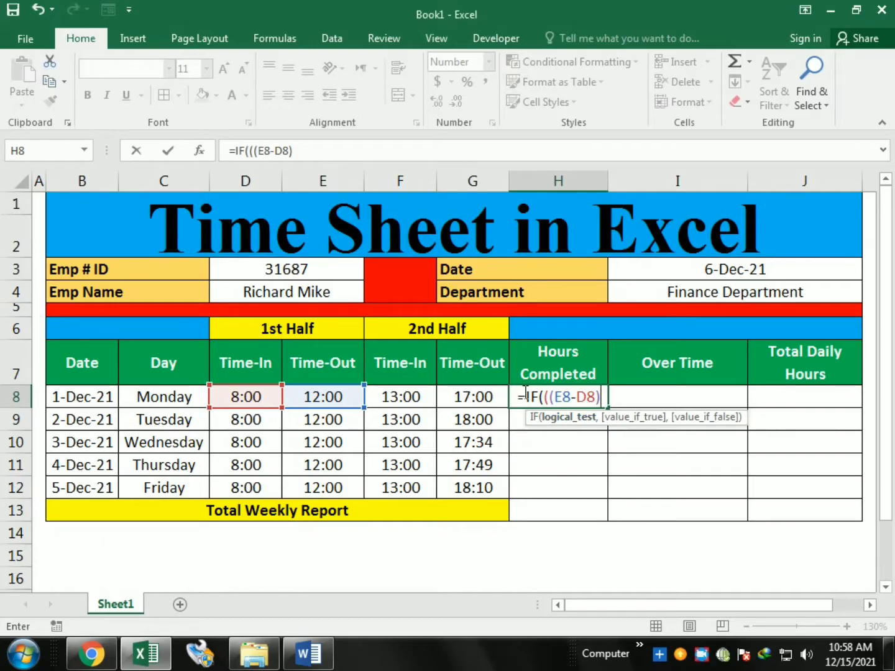
Complete the IF condition in H8 by adding the second-half hours, converting to hours and testing against 8: +(G8-F8))*24> 8.
type("+")
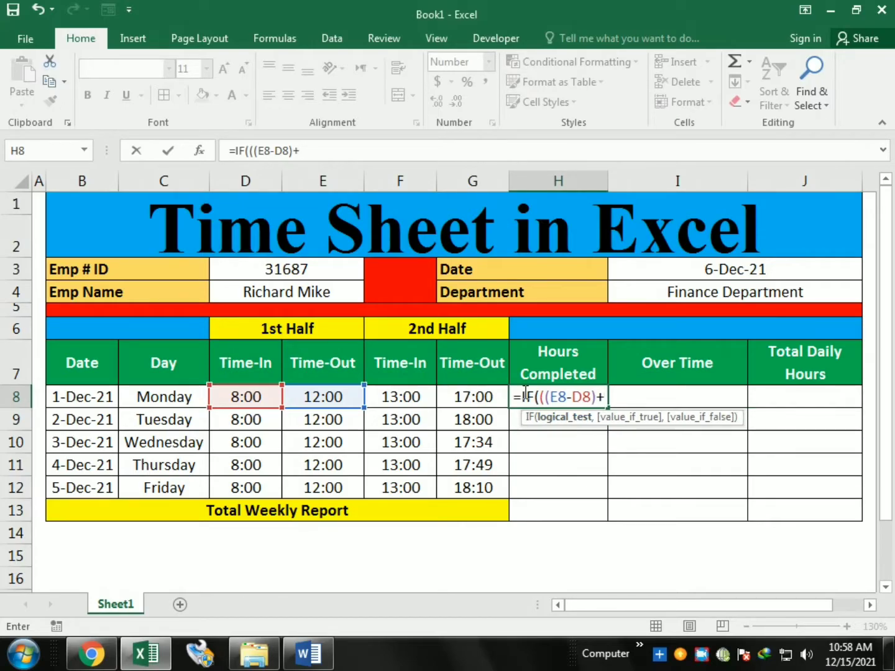
type("(")
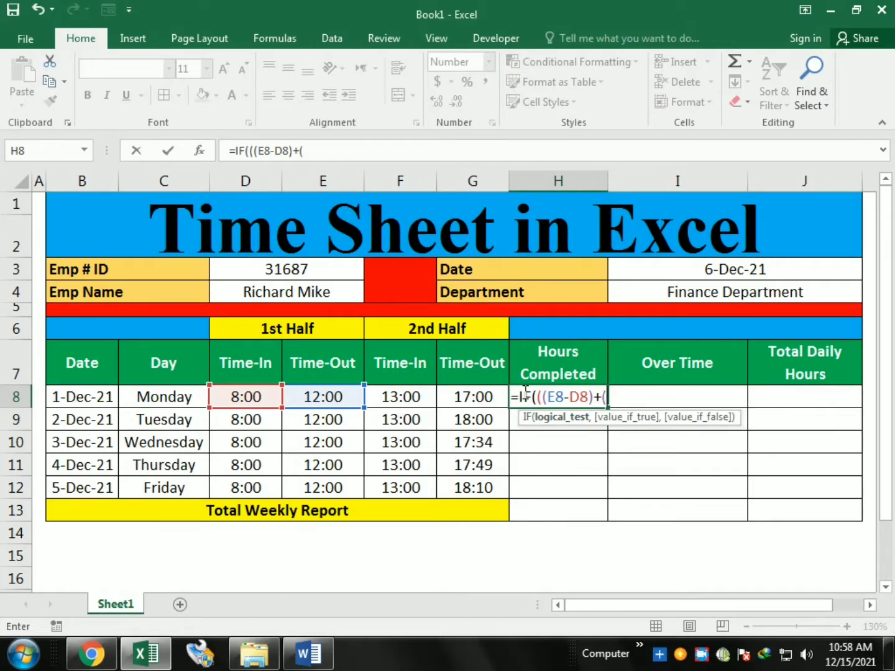
left_click(460, 398)
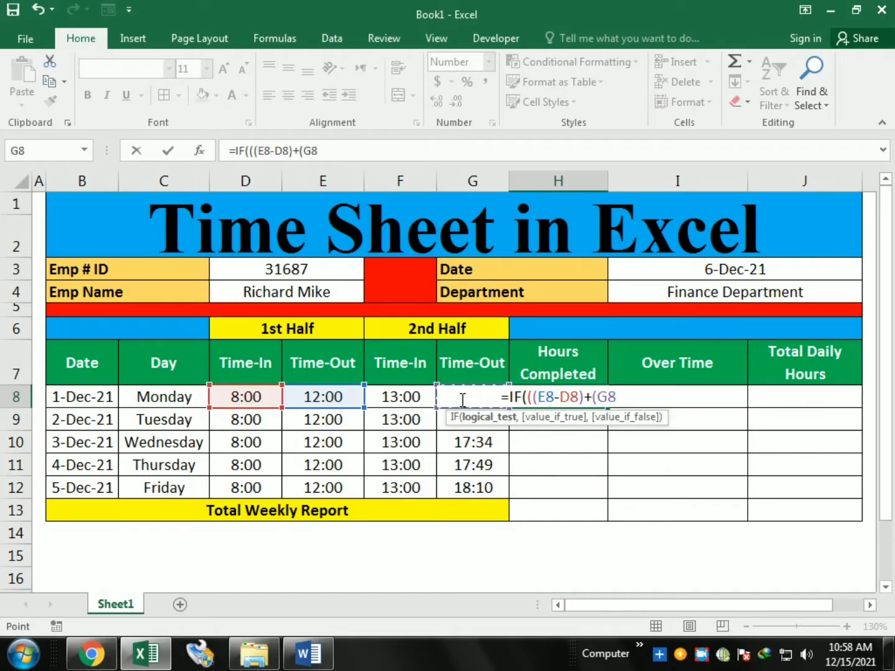
type("-")
left_click(398, 395)
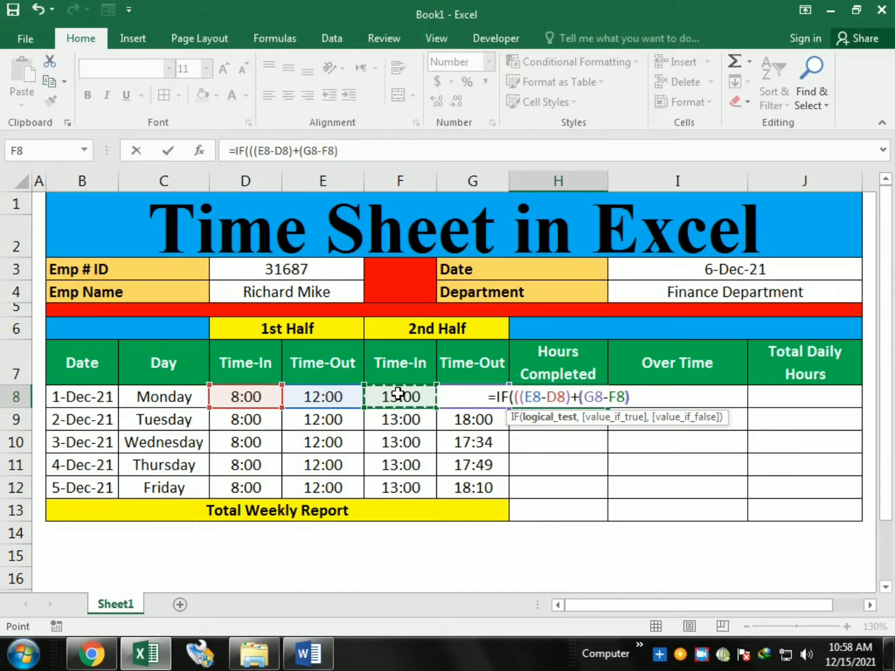
type(")")
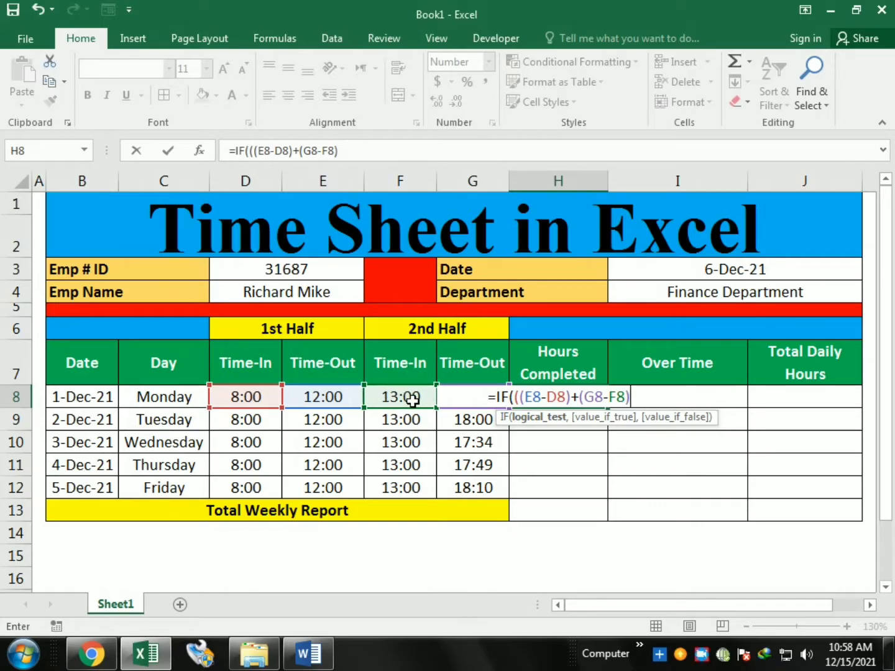
type(")*24")
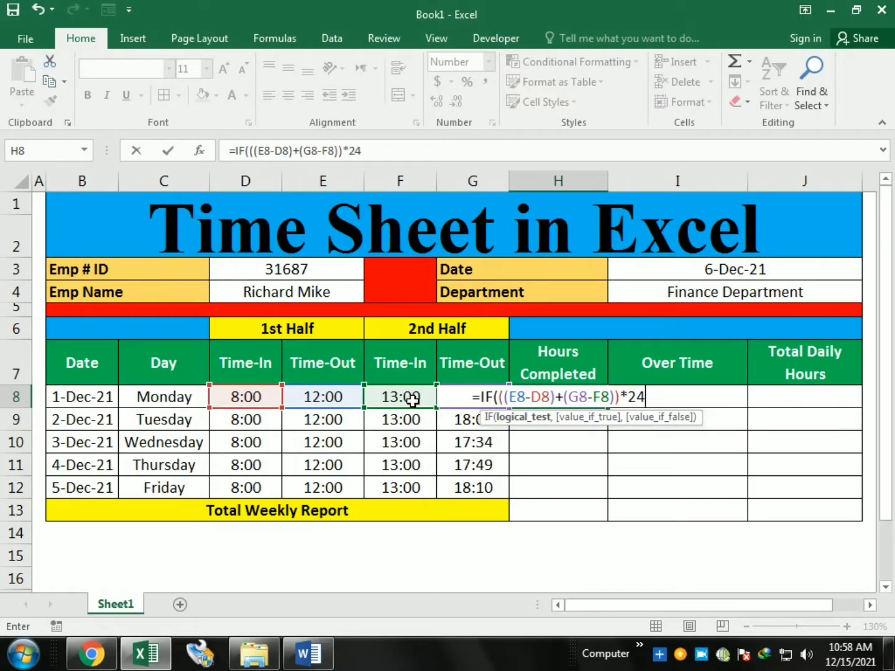
type(">")
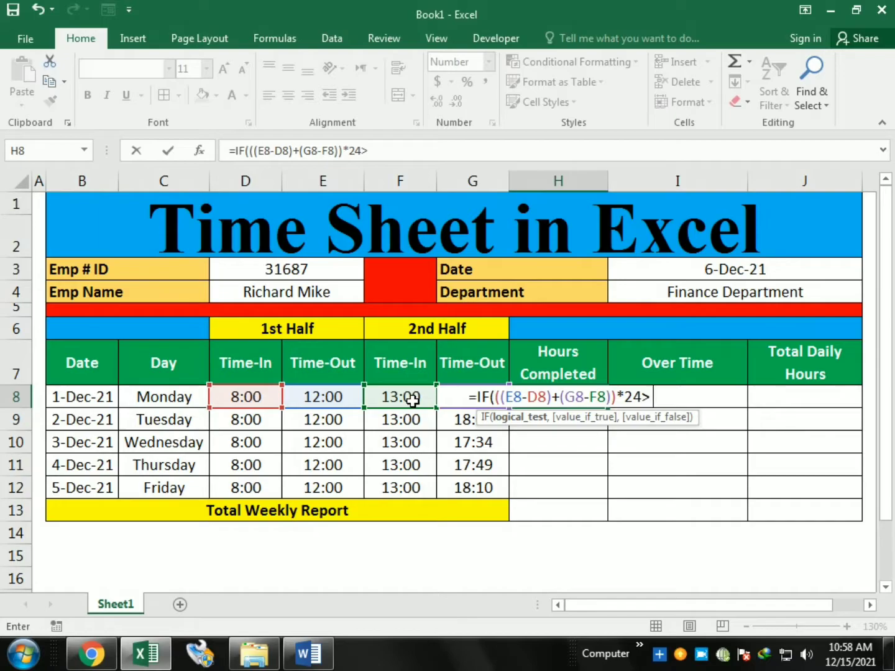
type(" 8,")
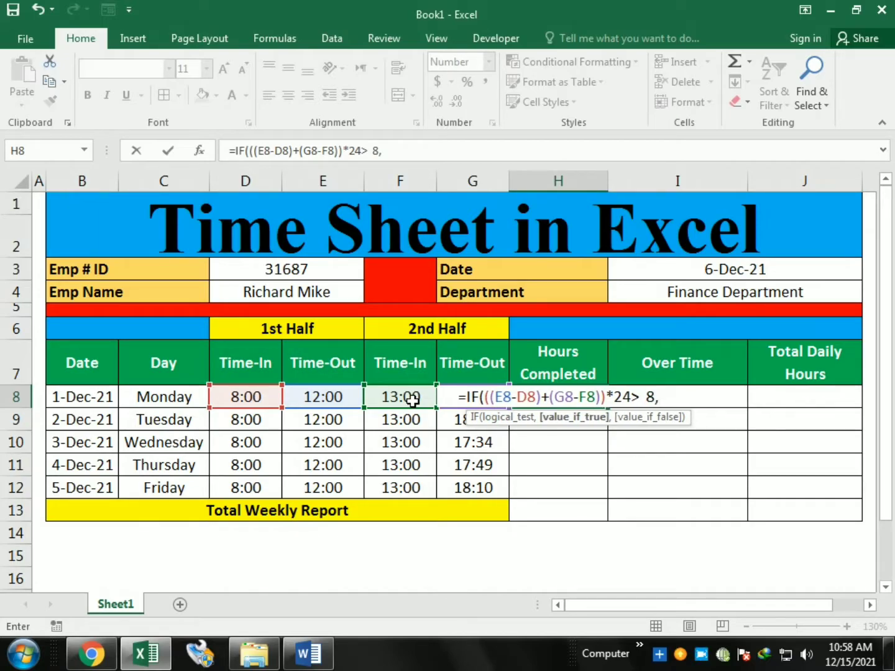
Set the H8 formula's true value to 8 and its false value to a copy of ((E8-D8)+(G8-F8))*24, closing the function.
type("8")
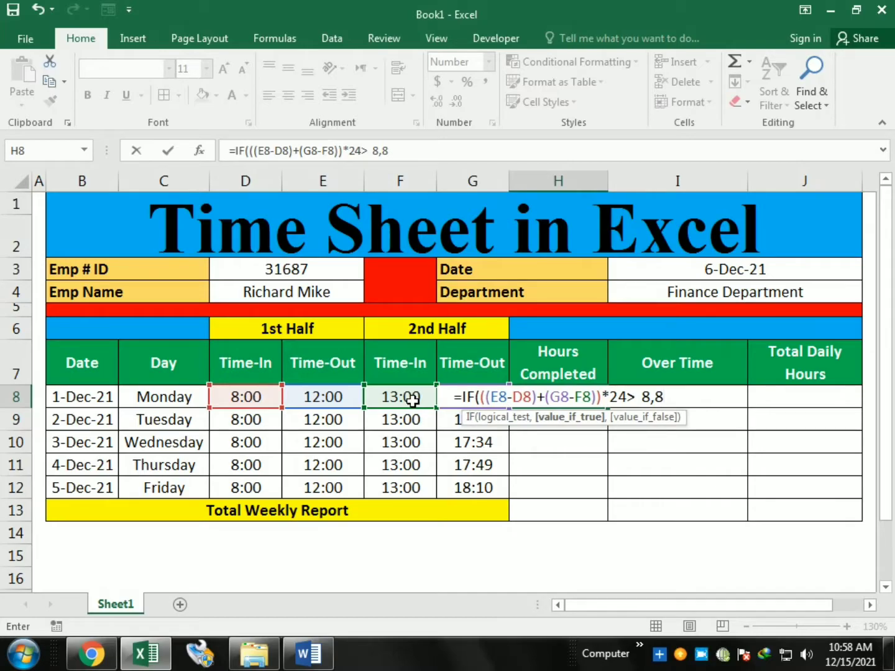
type(",")
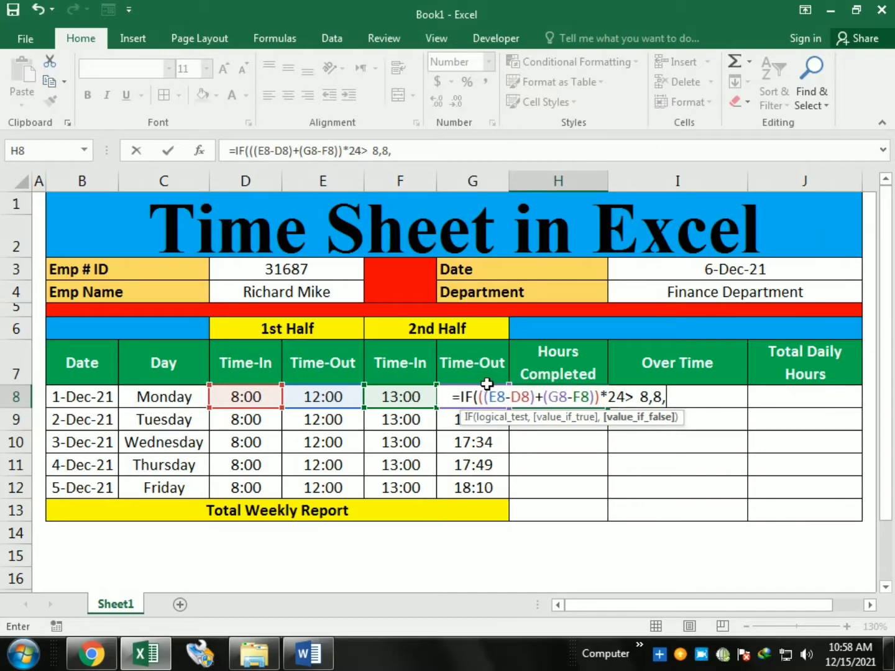
left_click_drag(480, 395, 625, 395)
key("ctrl+c")
left_click(669, 397)
key("ctrl+v")
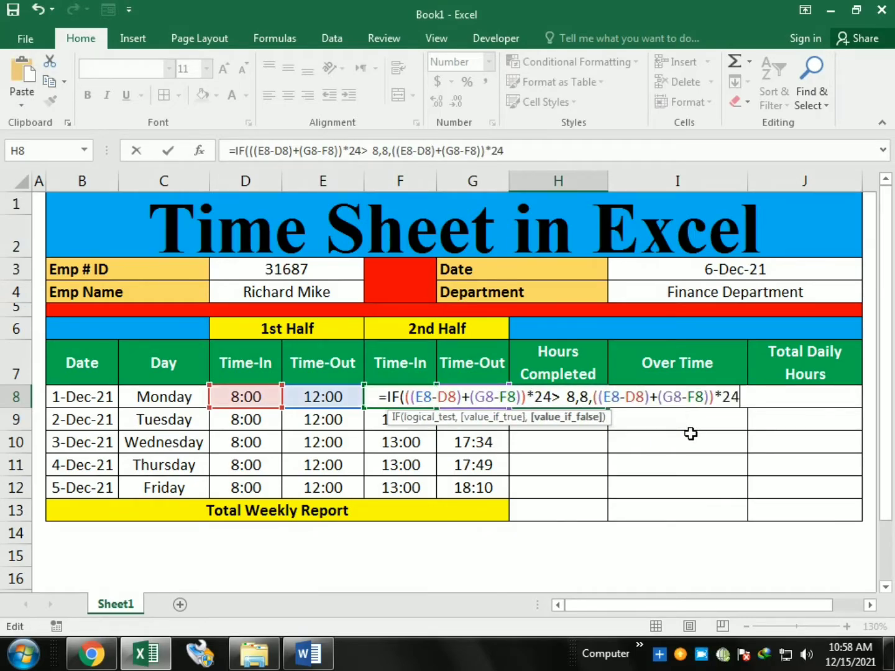
type(")")
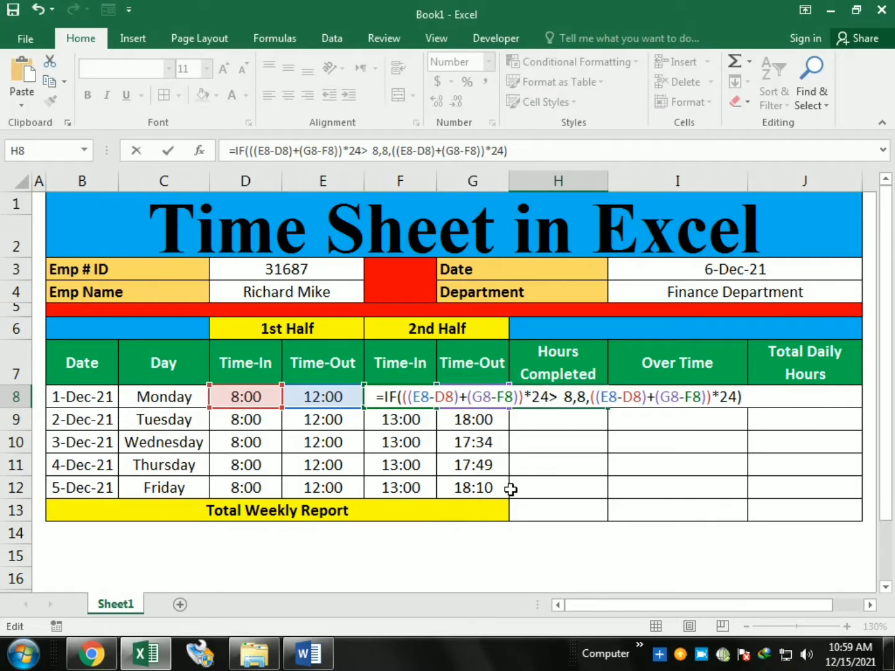
Remove the space after the greater-than sign in the H8 formula and fill the entered formula down through H12.
left_click(564, 395)
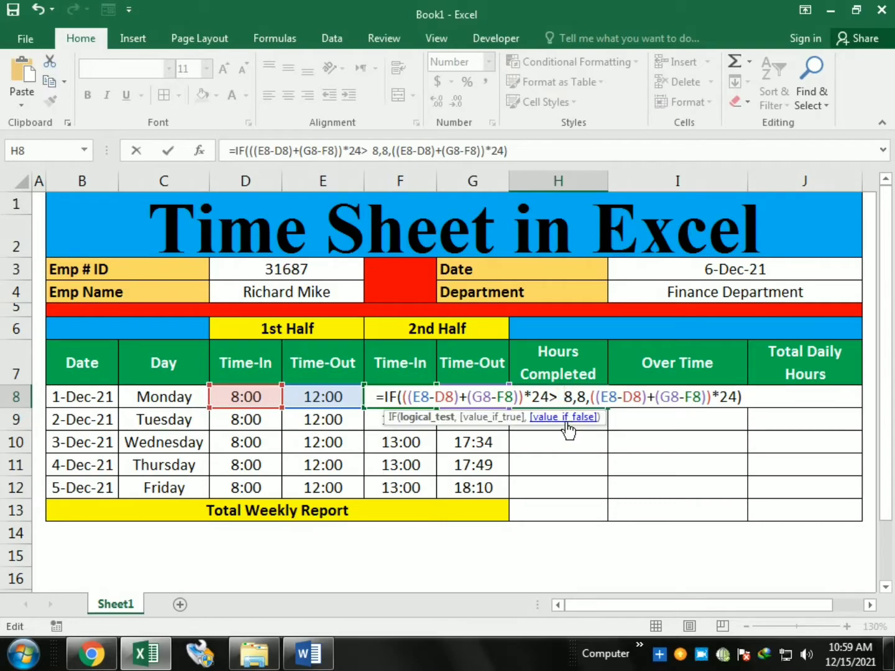
key("BackSpace")
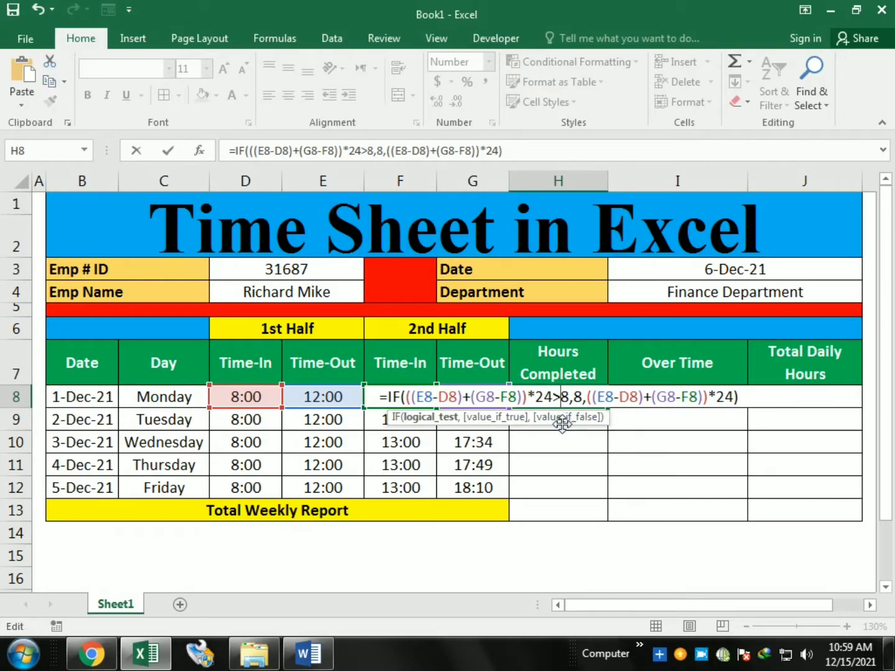
left_click(584, 398)
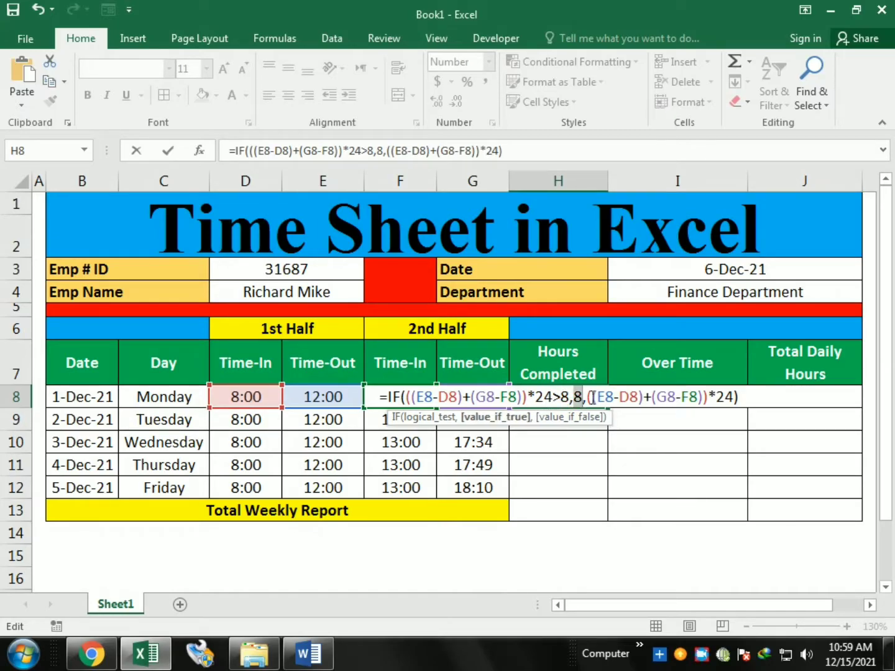
left_click_drag(584, 398, 731, 398)
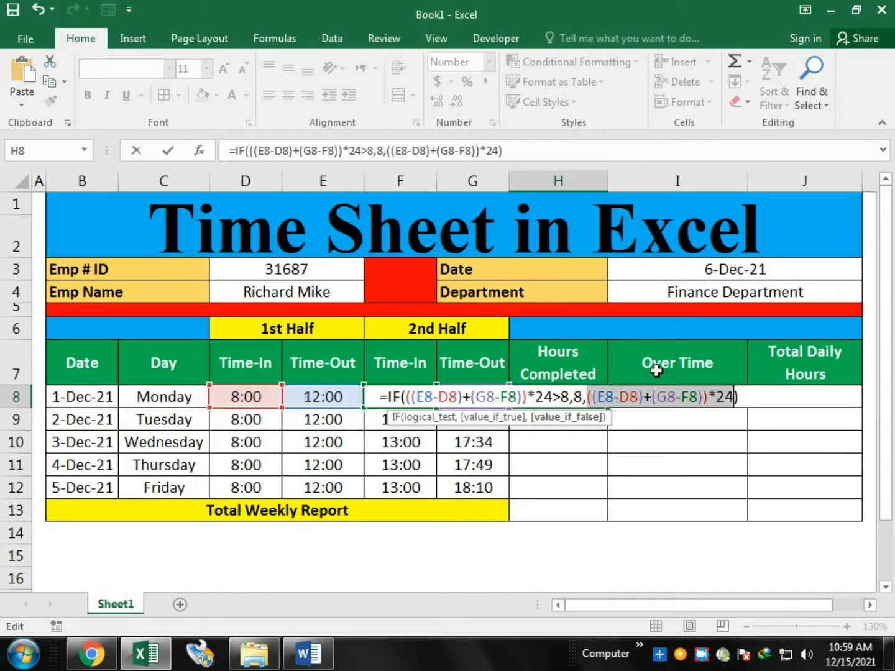
left_click(535, 149)
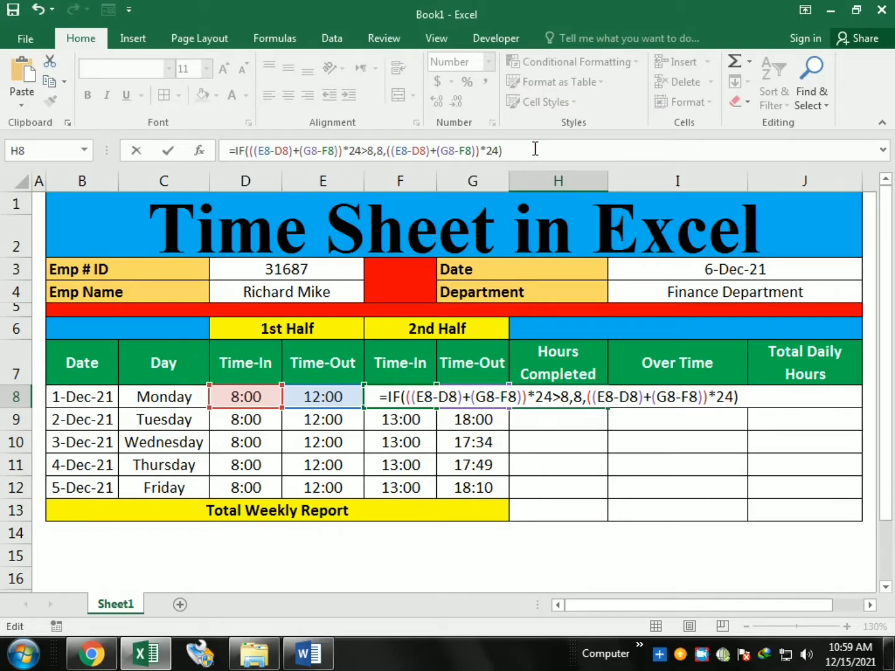
key("Return")
left_click(588, 395)
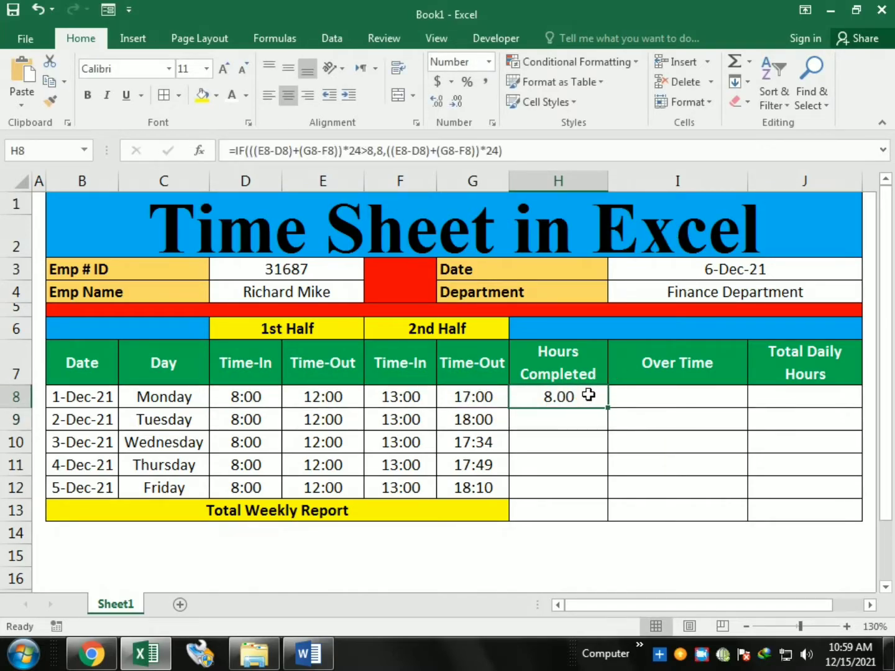
left_click_drag(610, 408, 595, 487)
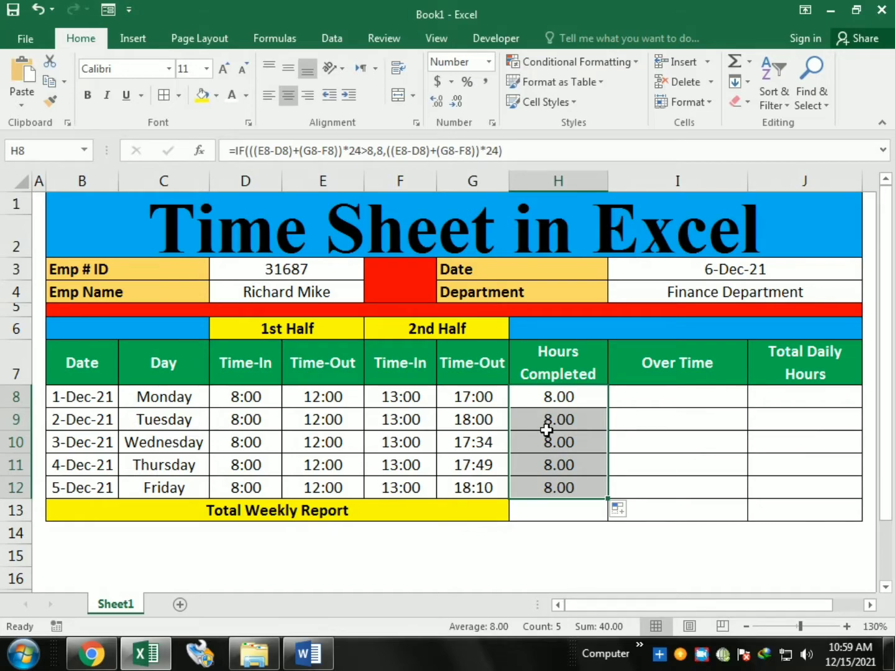
Begin Monday's Over Time formula in I8 with the first-half hours: =((E8-D8)+.
left_click(637, 396)
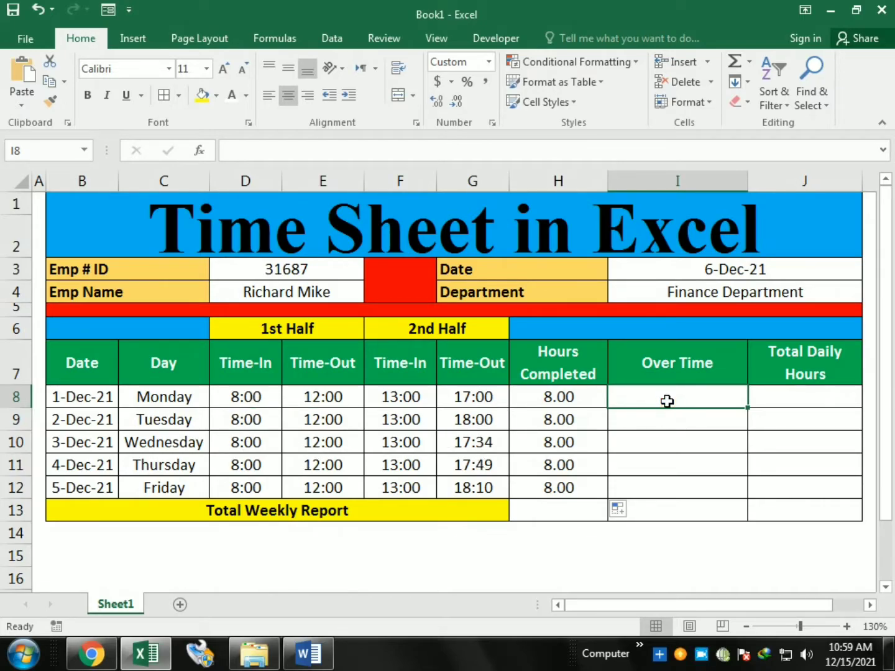
type("=((")
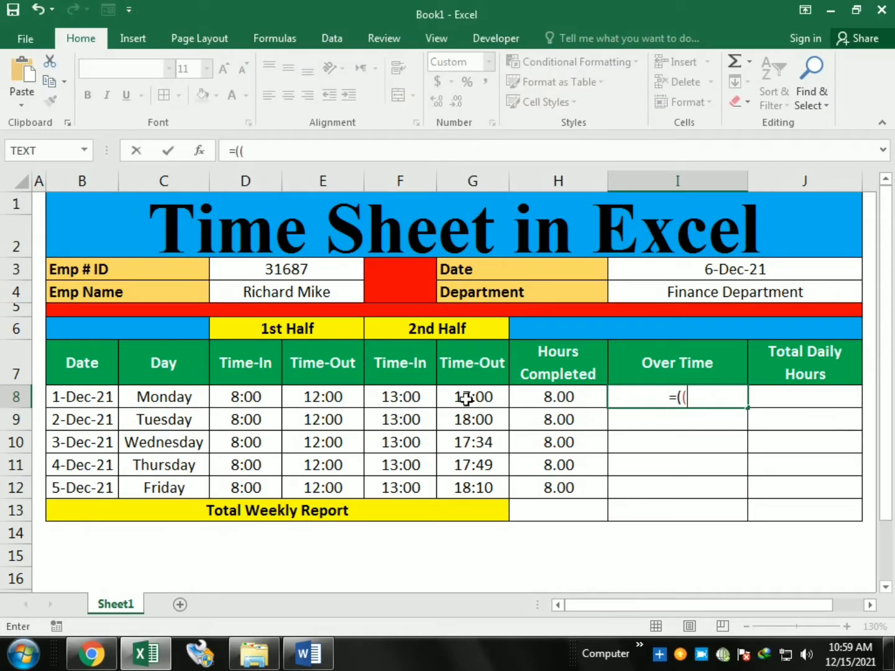
left_click(321, 395)
type("-")
left_click(251, 401)
type(")+")
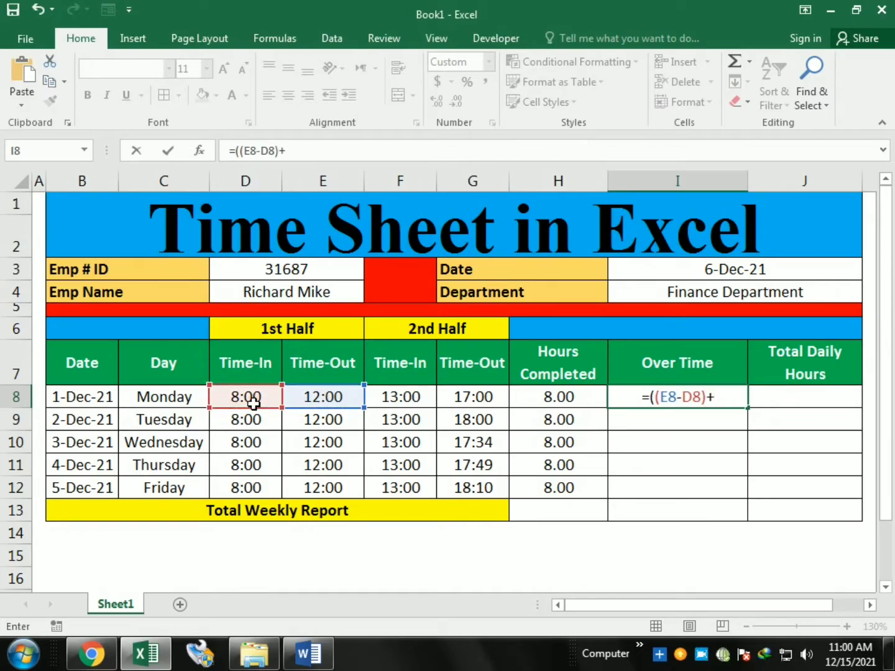
Add the second-half hours (G8-F8) to the I8 formula and close the outer parenthesis.
type("(")
left_click(444, 397)
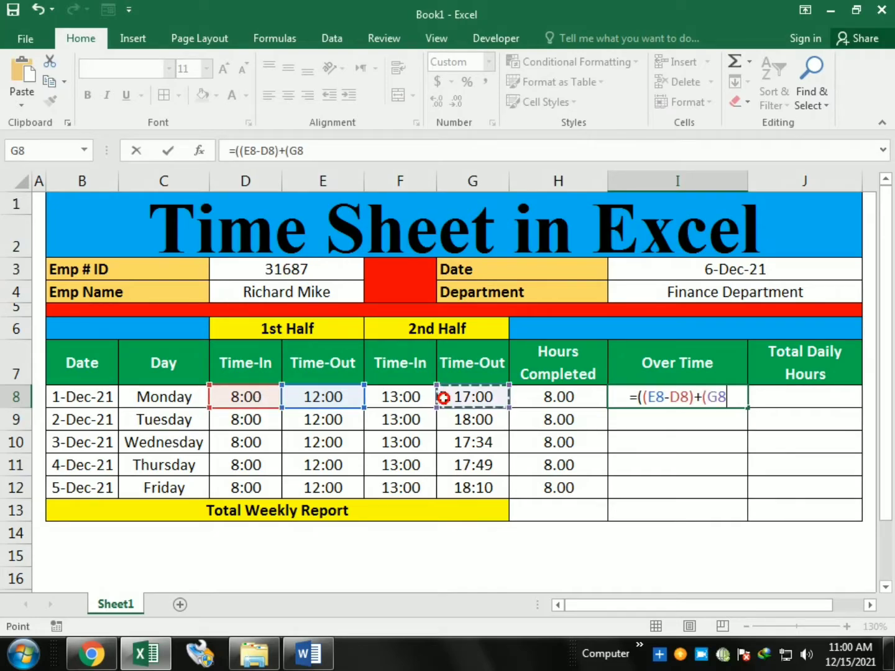
type("-")
left_click(405, 398)
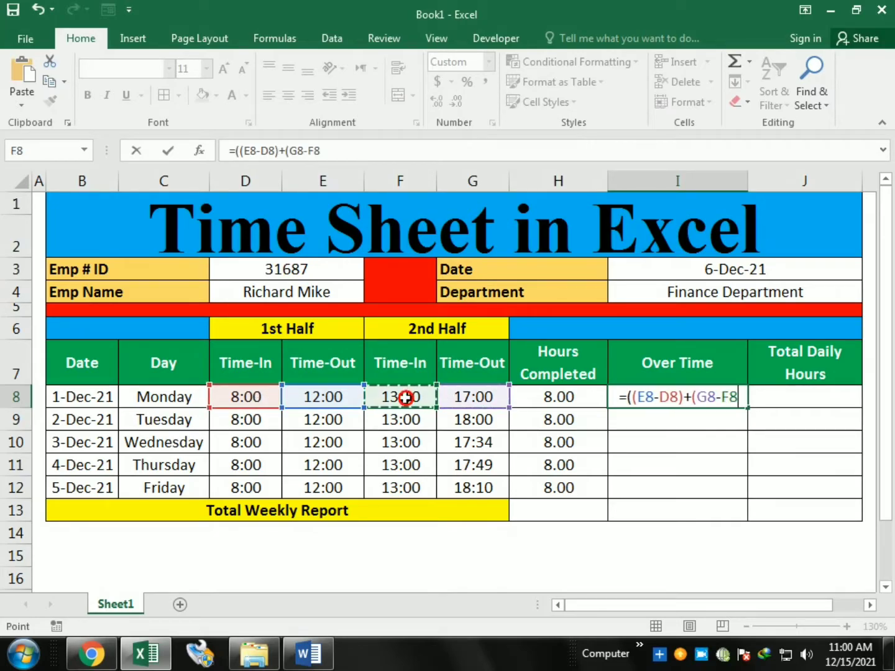
type(")")
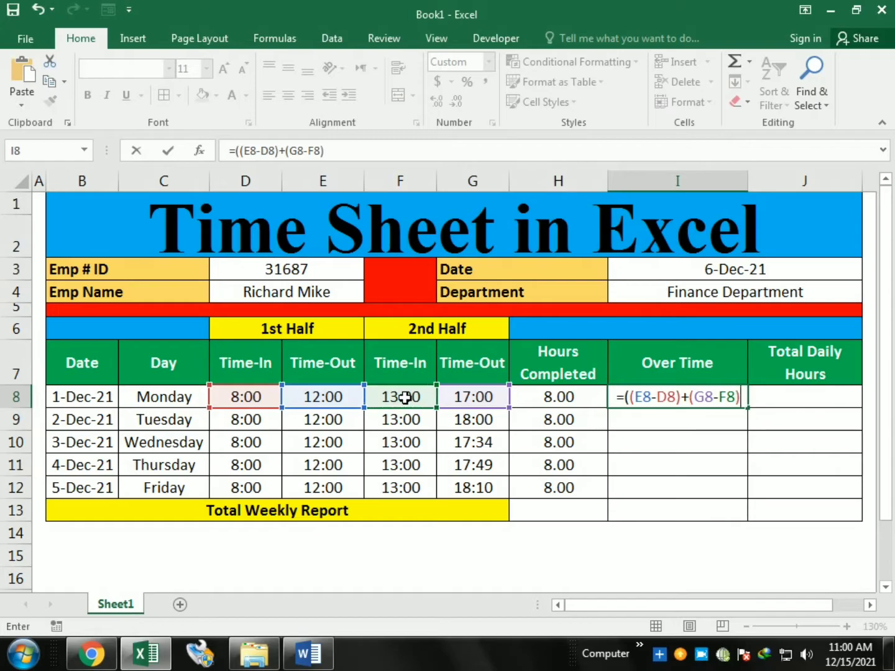
type(")")
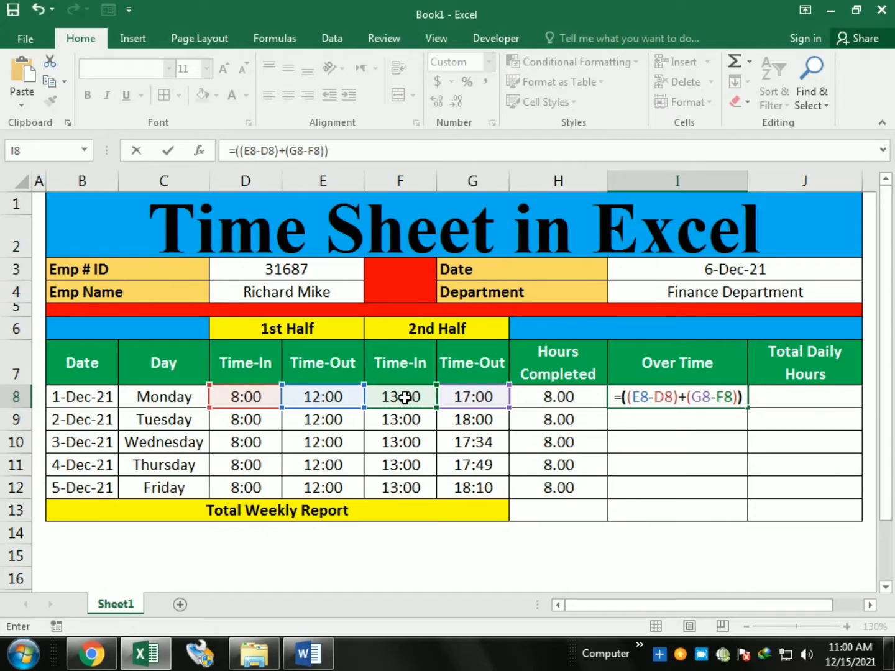
Subtract the standard eight hours in the I8 formula with -TIME(8,0,0), review its parts and enter it.
type("-TIME")
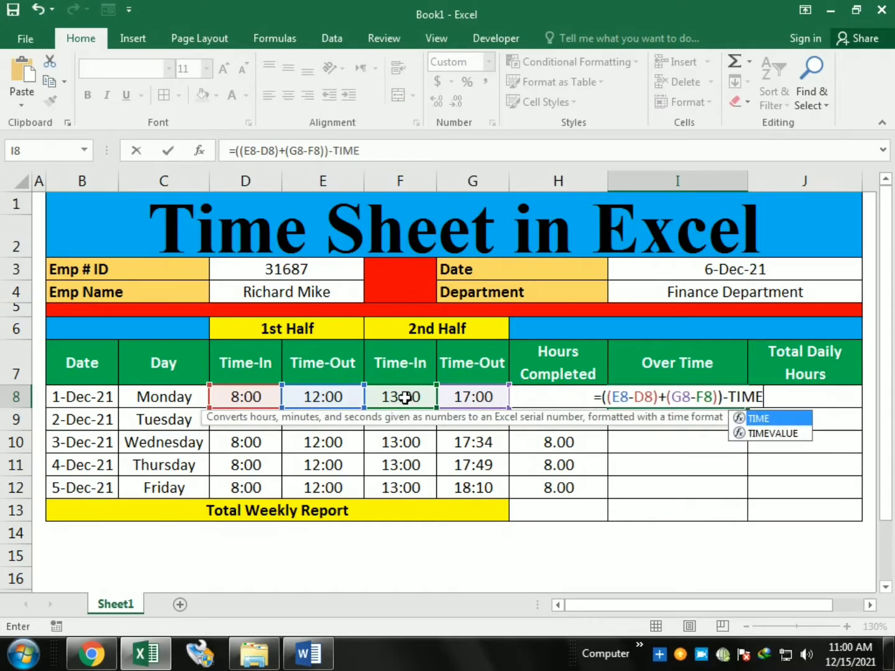
type("(8,0,0")
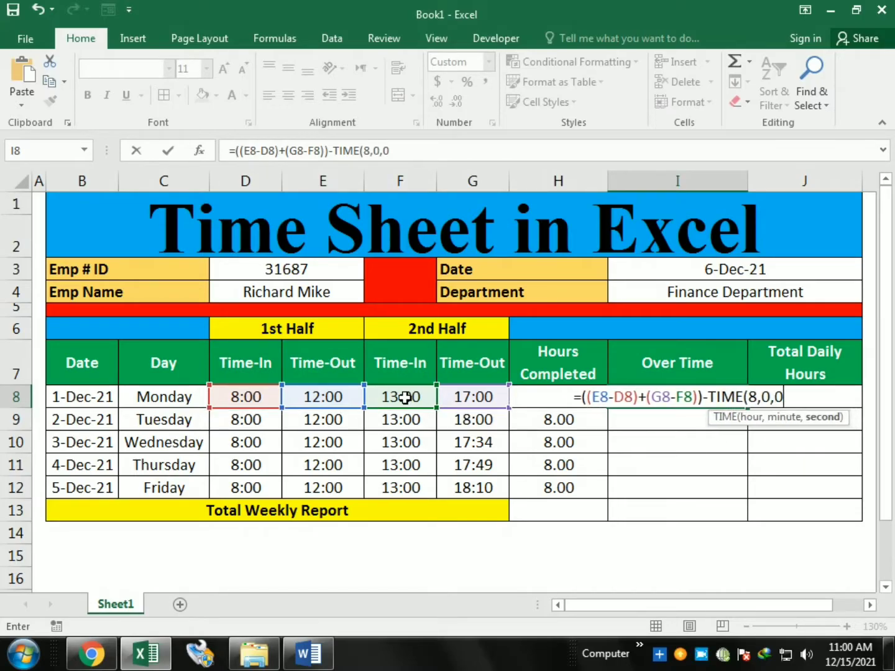
type(")")
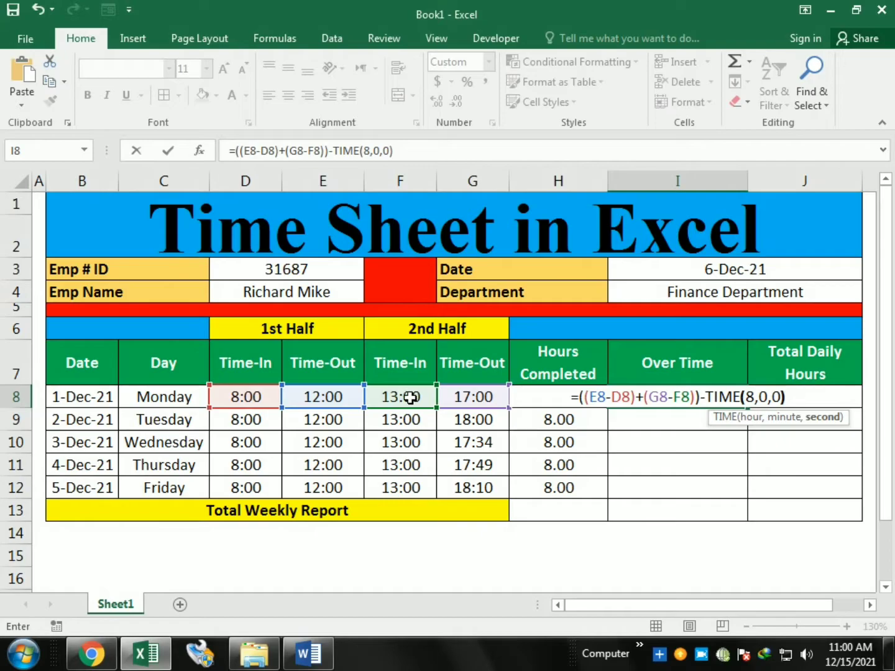
left_click_drag(586, 396, 640, 394)
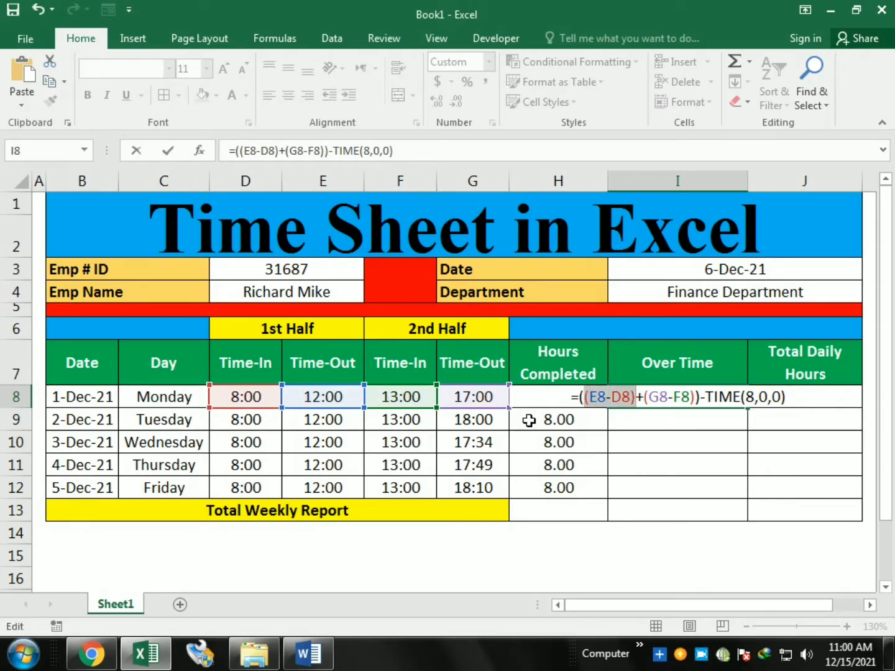
left_click_drag(643, 398, 697, 398)
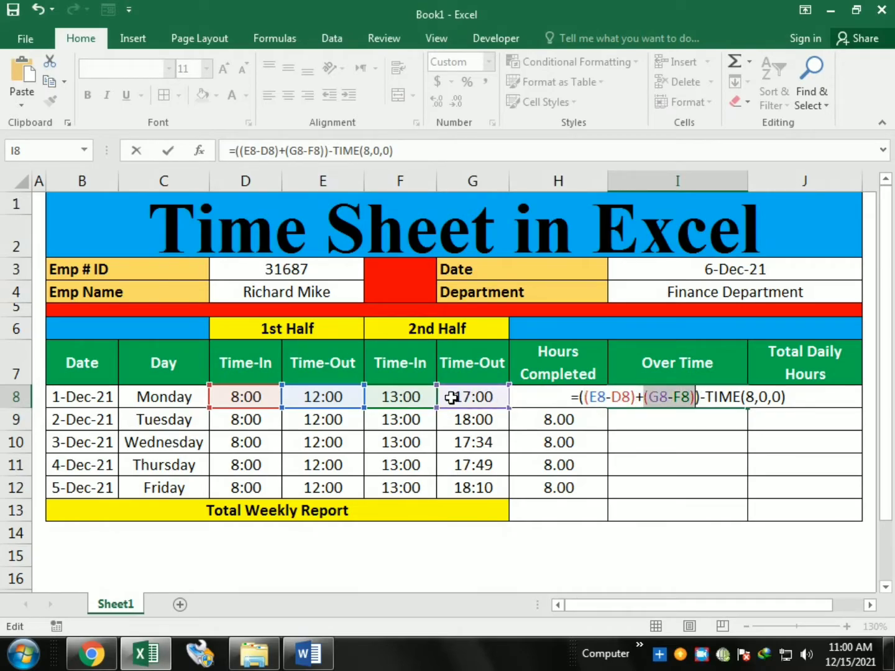
left_click_drag(708, 397, 750, 398)
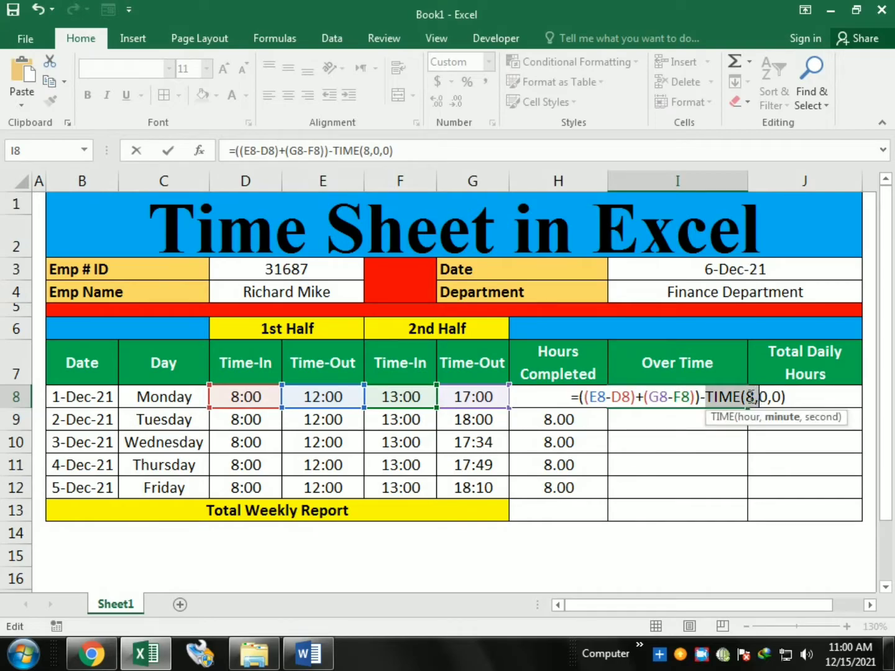
left_click(789, 396)
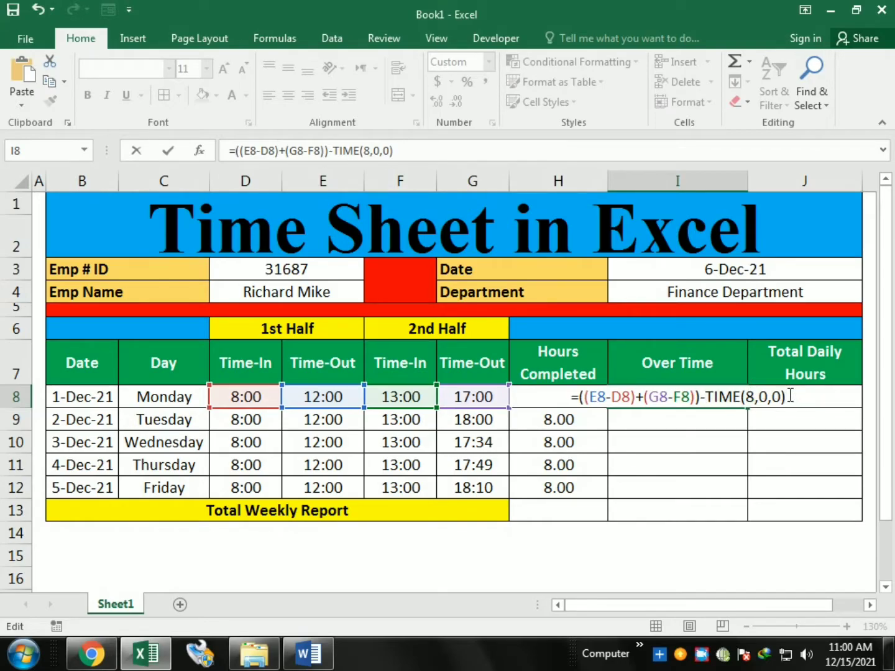
key("Return")
Fill the Over Time formula from I8 down through I12 and check Friday's second-half Time-Out.
left_click(724, 393)
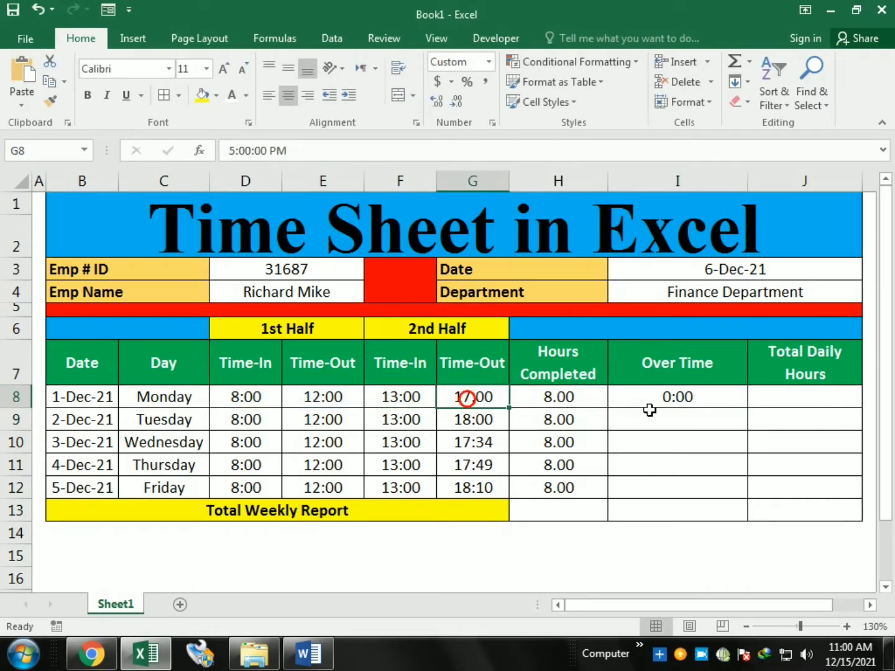
left_click(737, 398)
left_click_drag(748, 410, 727, 491)
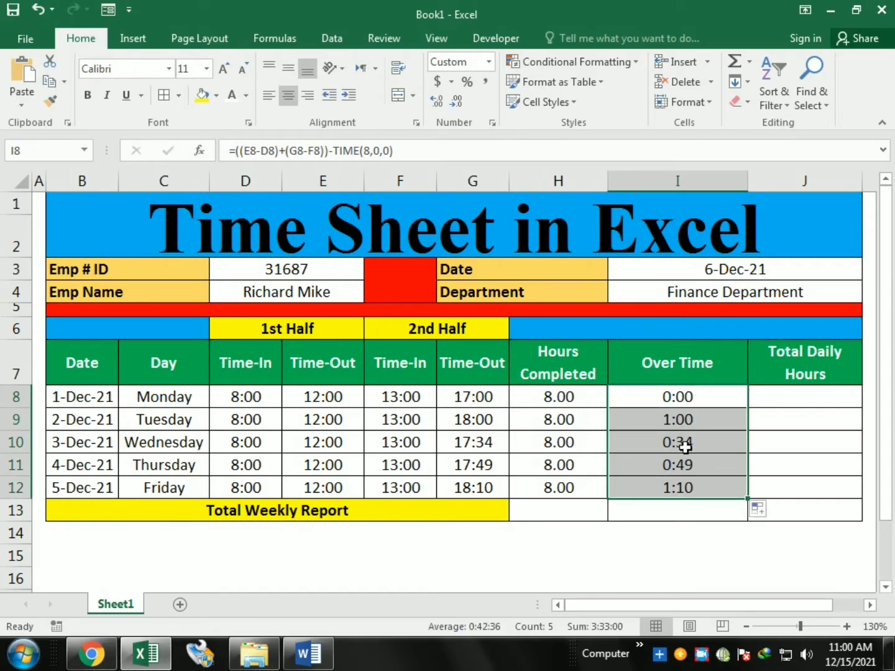
left_click(548, 495)
left_click(477, 488)
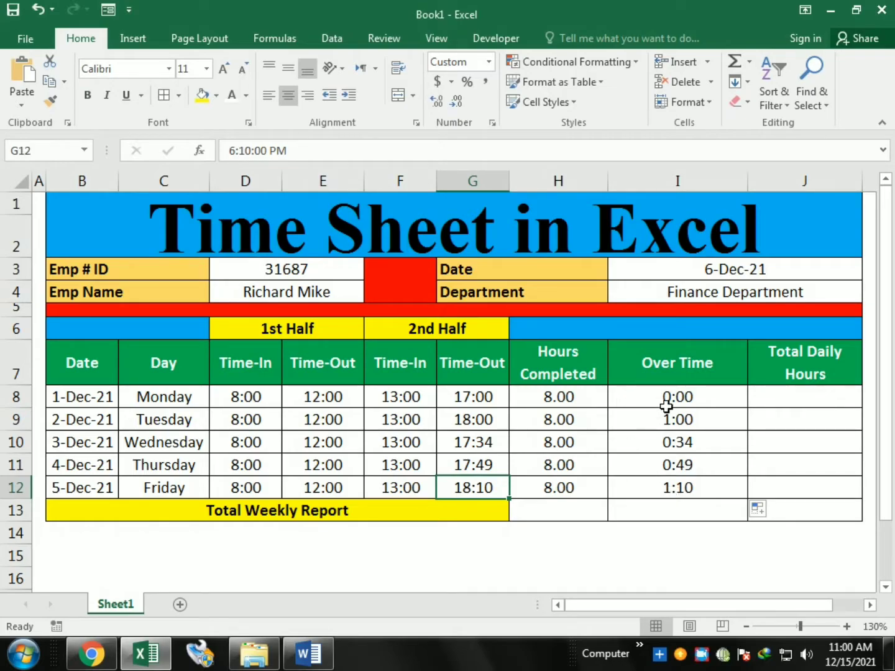
Enter =SUM(H8:I8) as Monday's Total Daily Hours in J8 and fill it down through J12.
left_click(775, 402)
type("=")
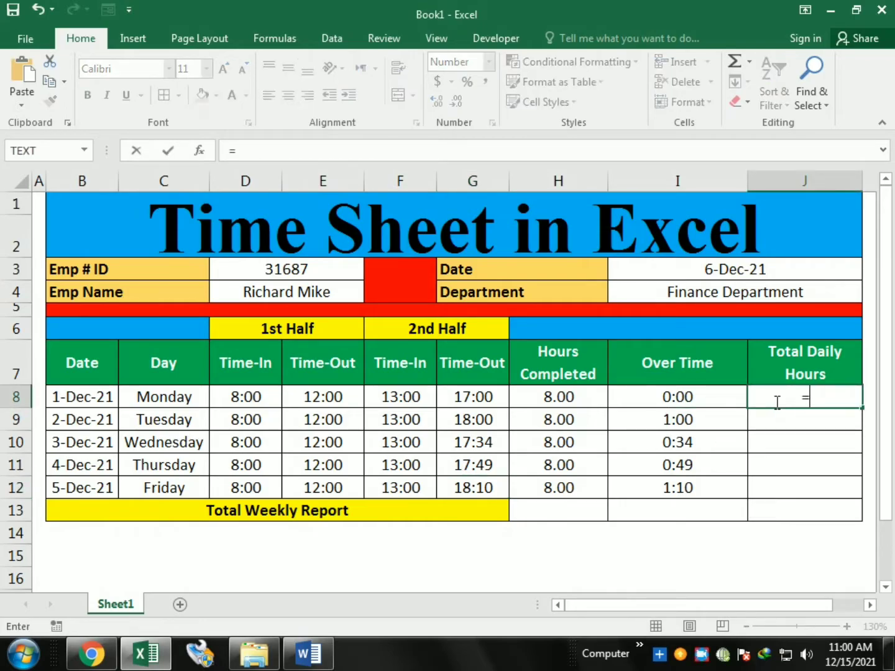
type("SUM(")
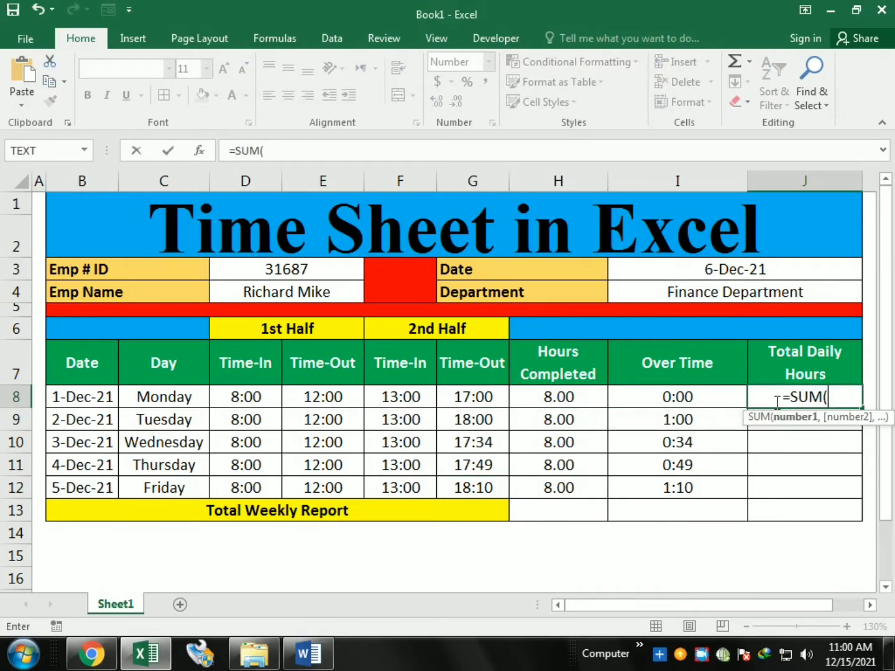
key("Left")
key("Left")
key("shift+Right")
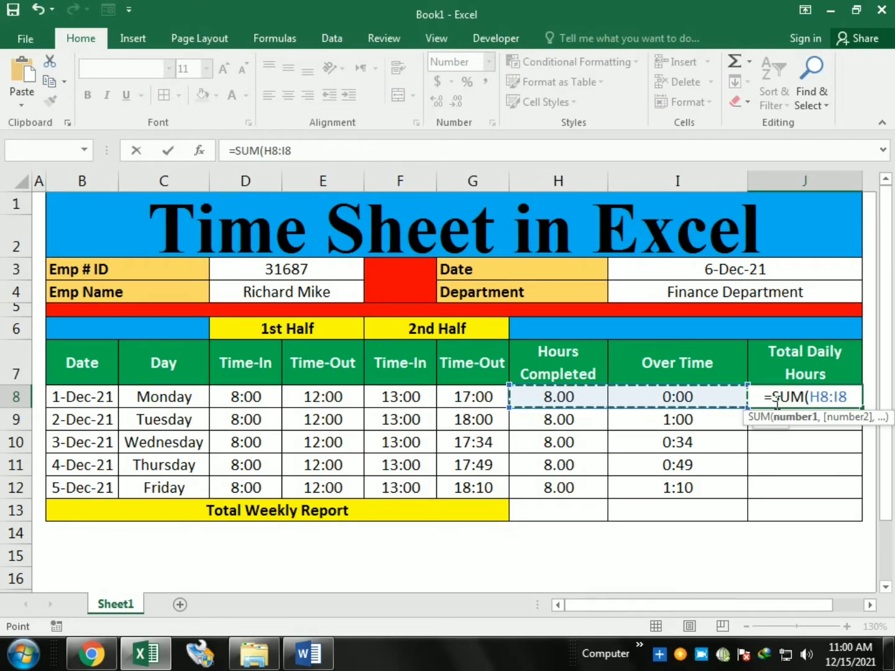
type(")")
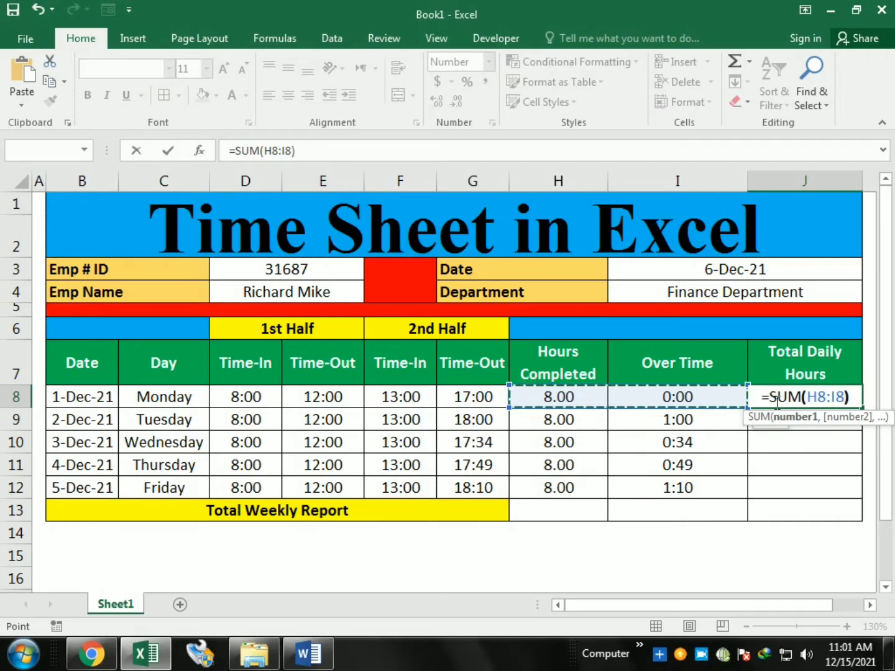
key("Return")
left_click(775, 402)
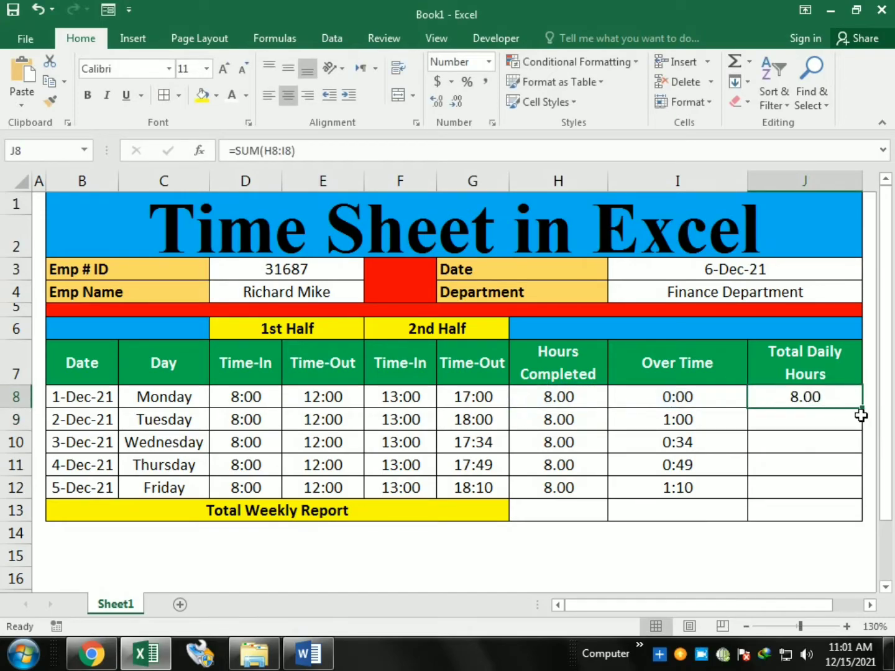
left_click_drag(861, 413, 850, 502)
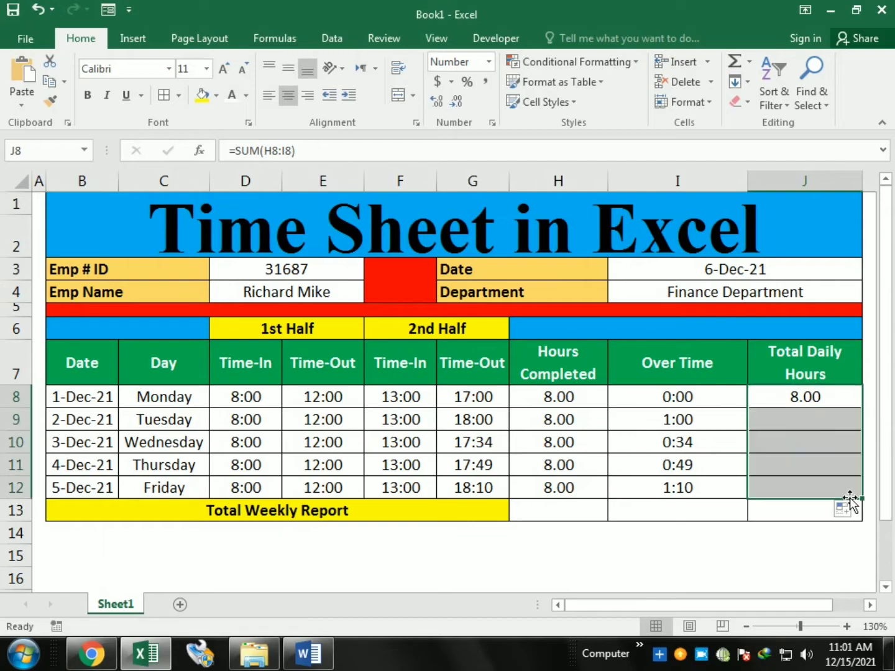
Enter =SUM(H8:H12) in H13 of the Total Weekly Report row and fill it across through J13.
left_click(561, 513)
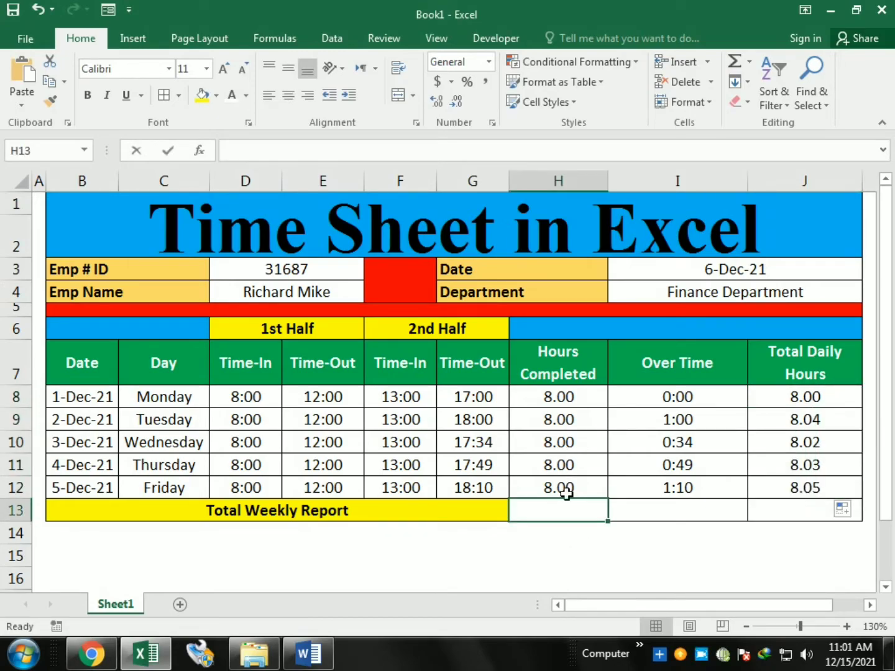
type("=SUM")
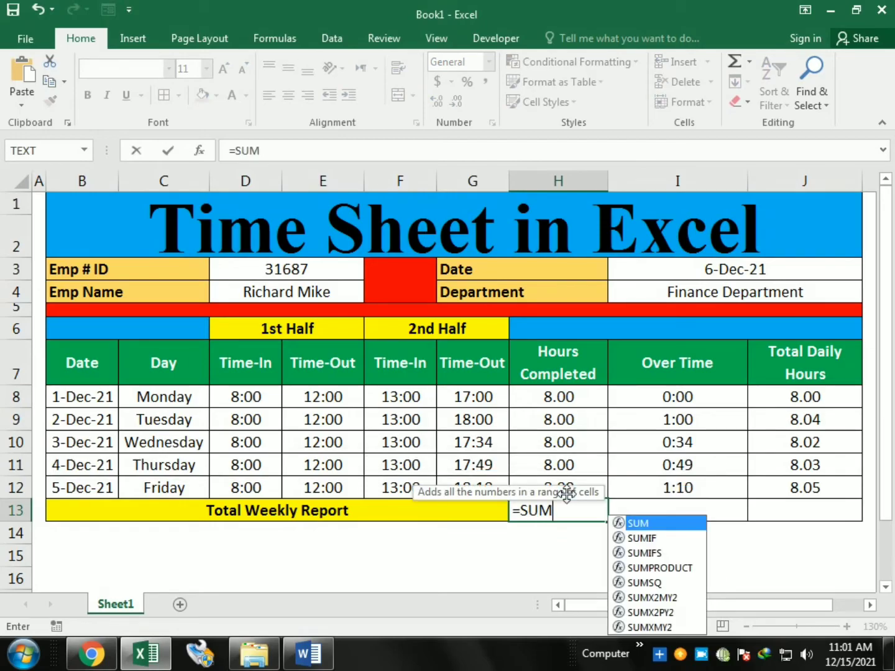
type("(")
left_click_drag(563, 399, 562, 479)
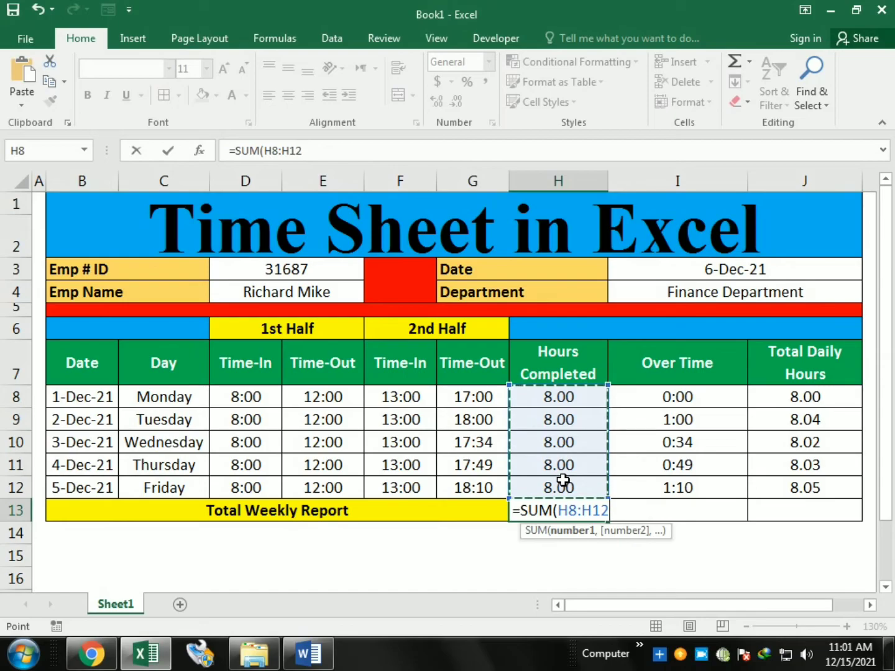
key("Return")
key("Up")
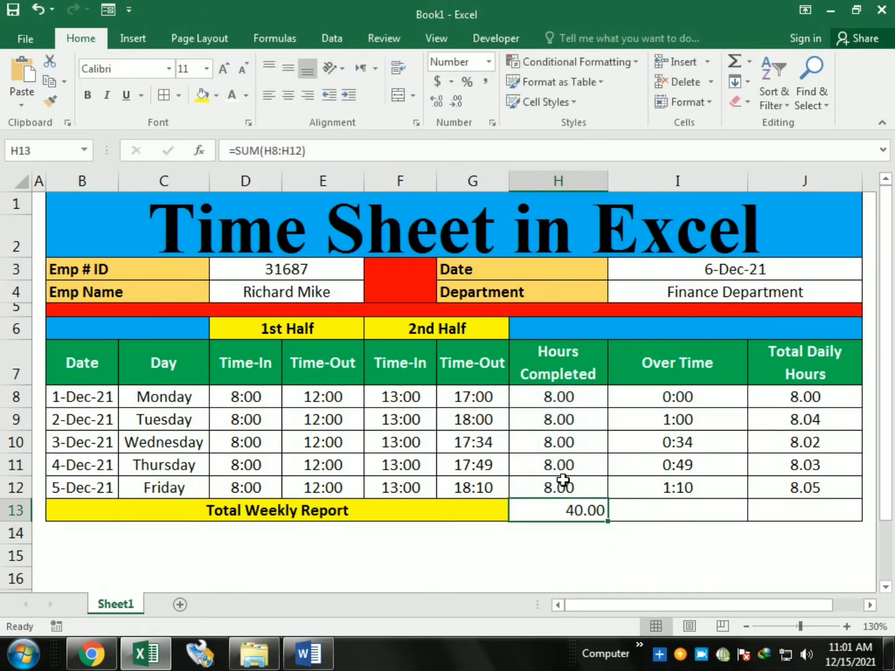
left_click_drag(608, 528, 820, 517)
Center the weekly totals in H13:J13 horizontally.
left_click_drag(545, 511, 756, 515)
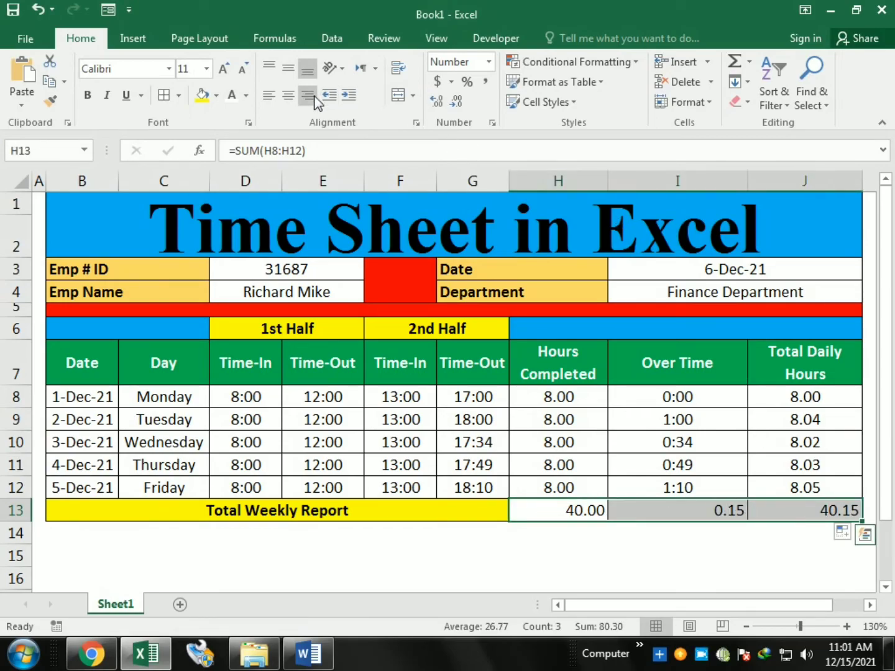
left_click(295, 98)
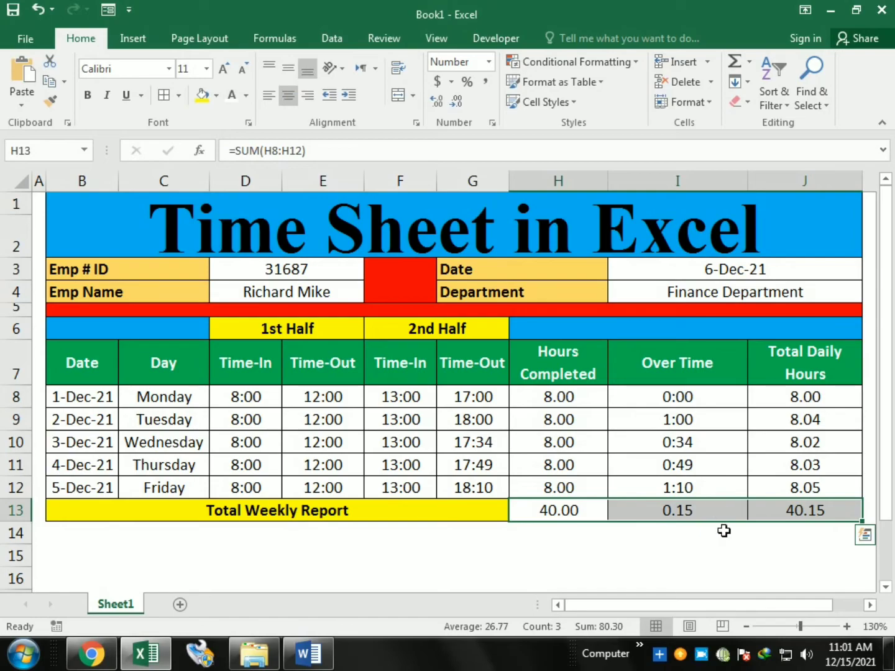
left_click(724, 556)
Shade the weekly totals H13:J13 with the lightest green theme colour and make them bold.
left_click_drag(543, 510, 827, 515)
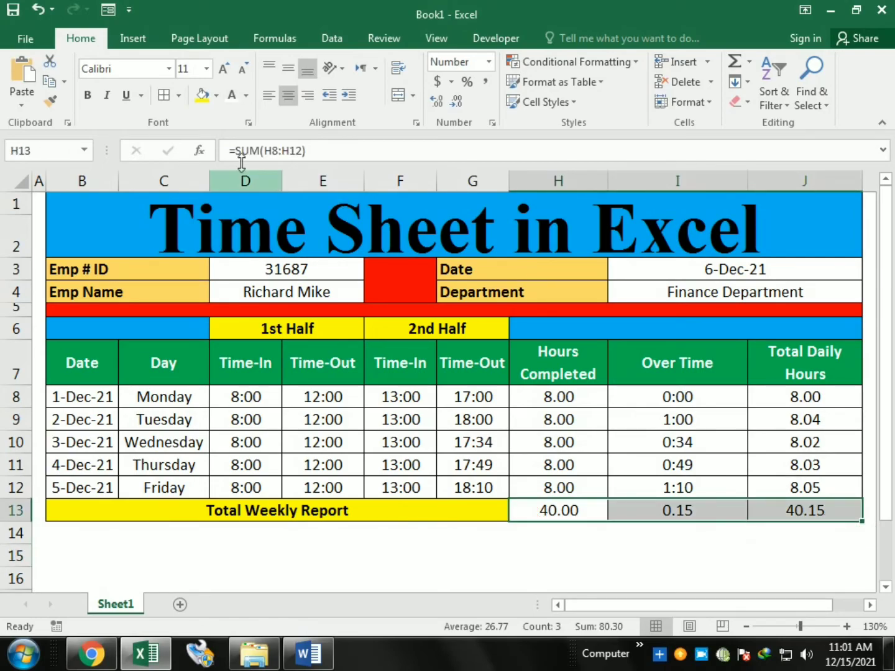
left_click(215, 101)
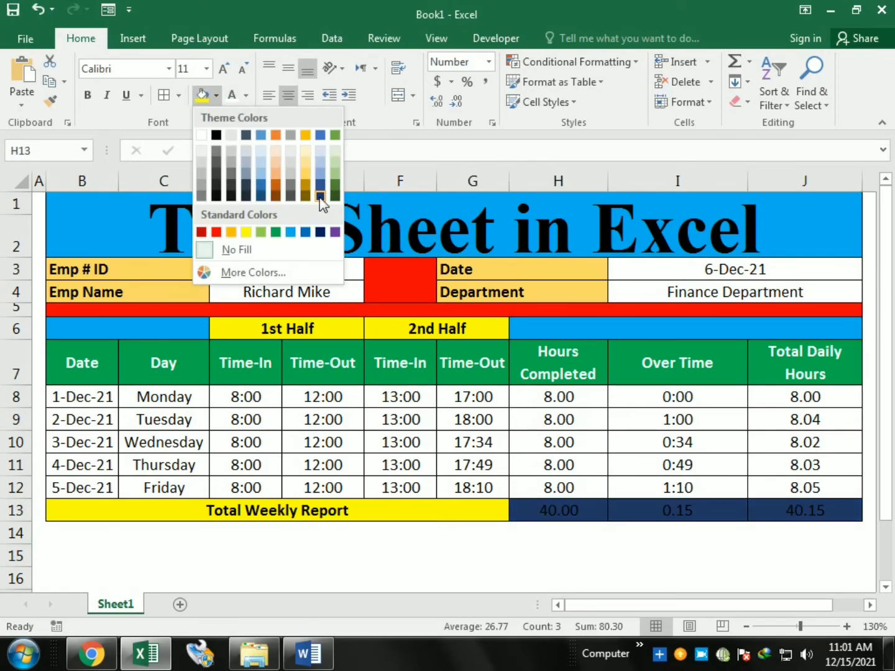
left_click(335, 152)
left_click(88, 95)
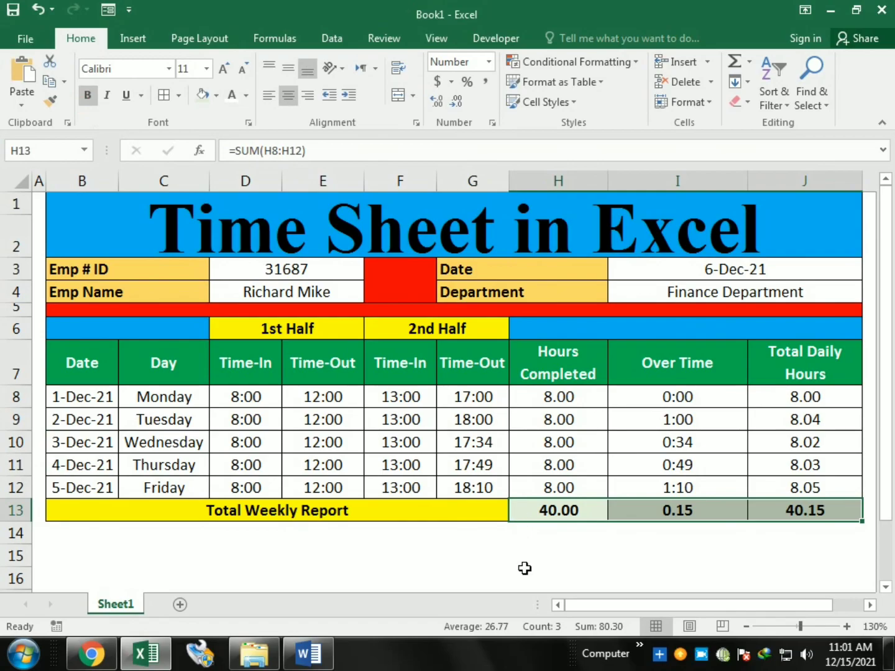
left_click(531, 580)
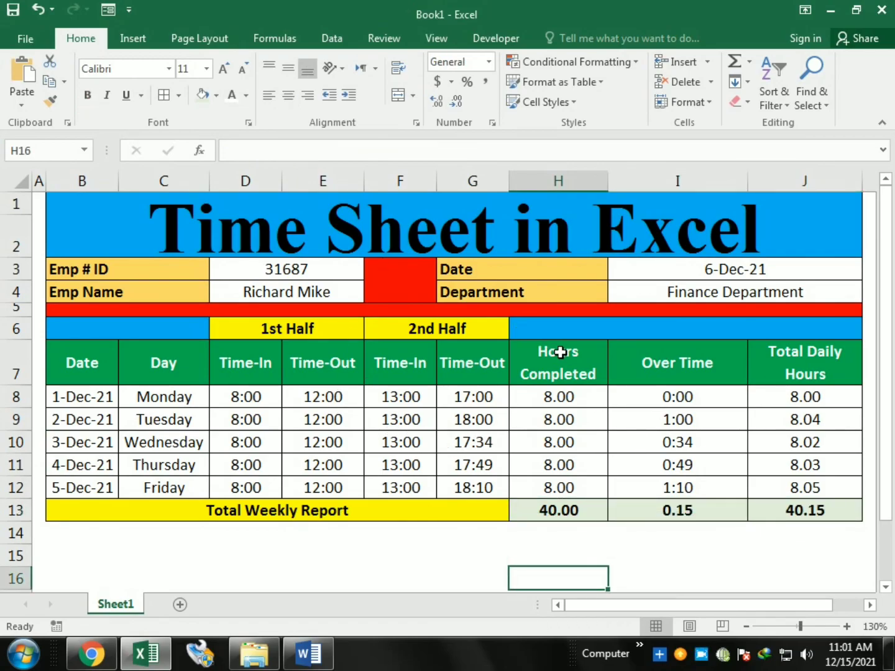